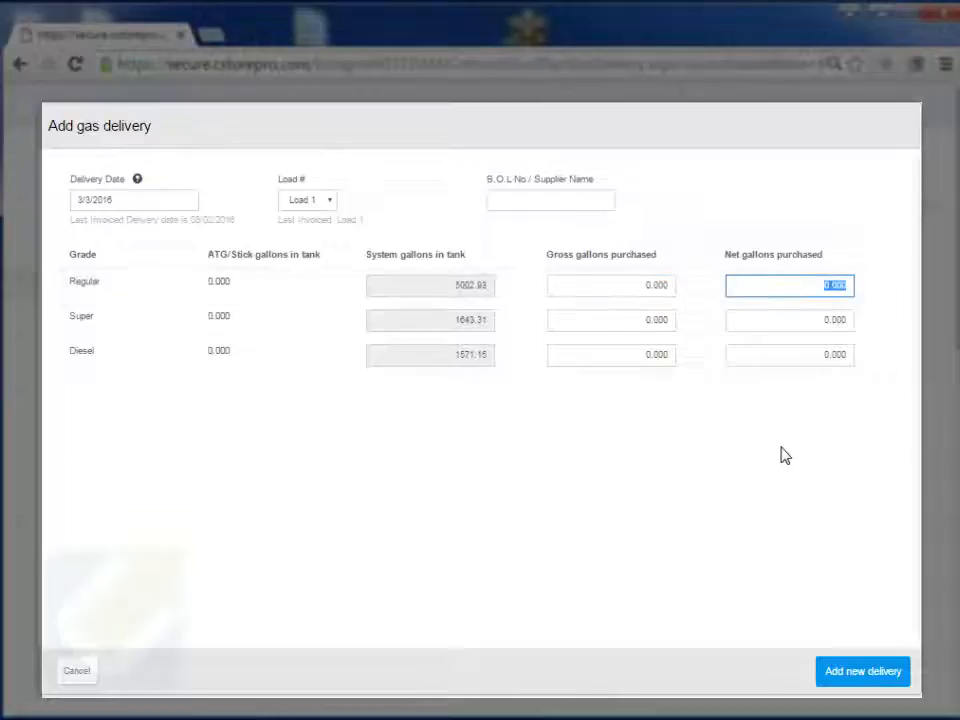
Step: Set the delivery date to 03/02/2016, then step through the gallons and B.O.L. fields
click(127, 198)
click(142, 279)
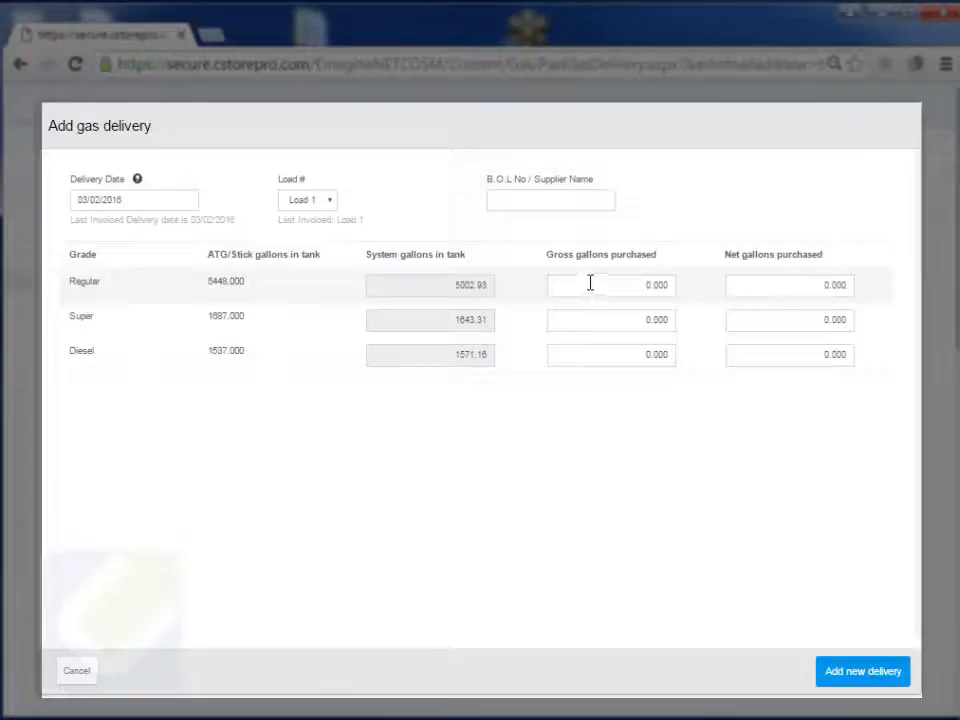
click(608, 286)
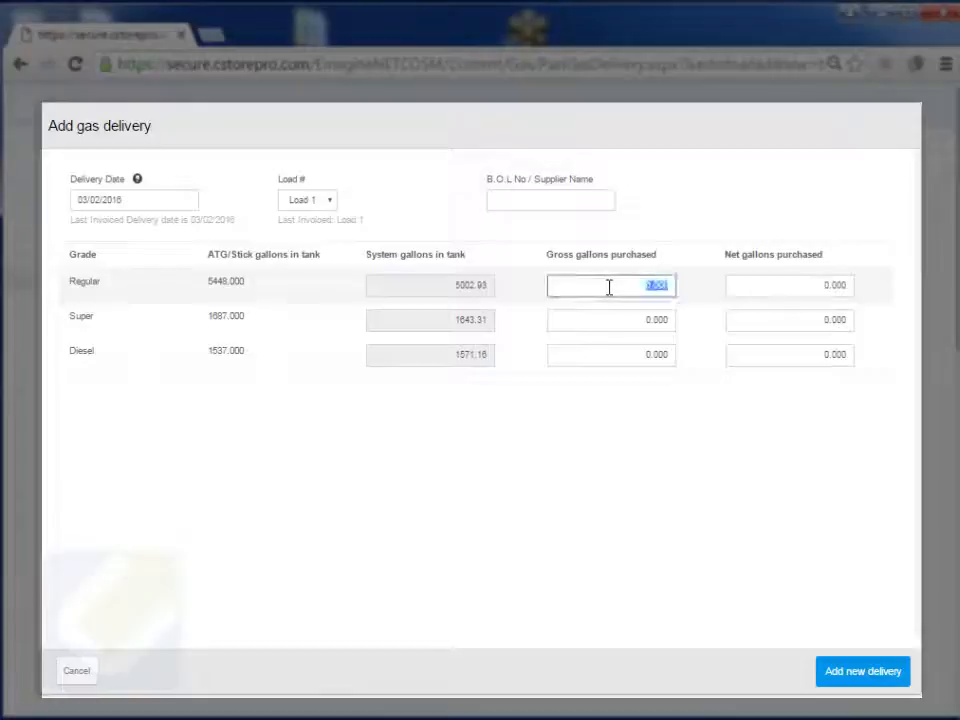
click(791, 293)
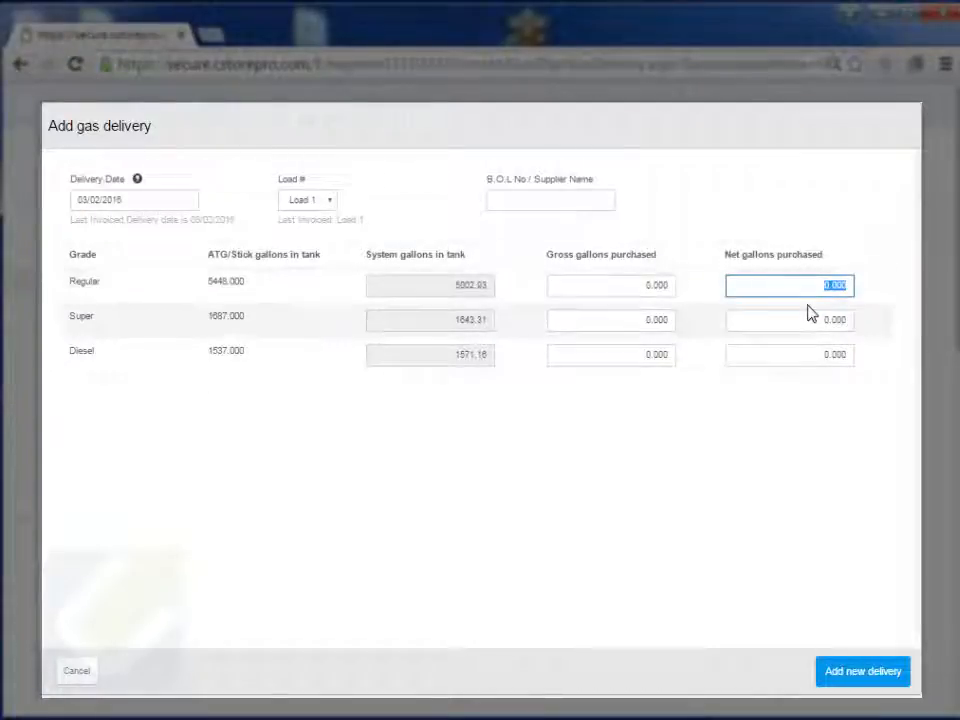
click(524, 207)
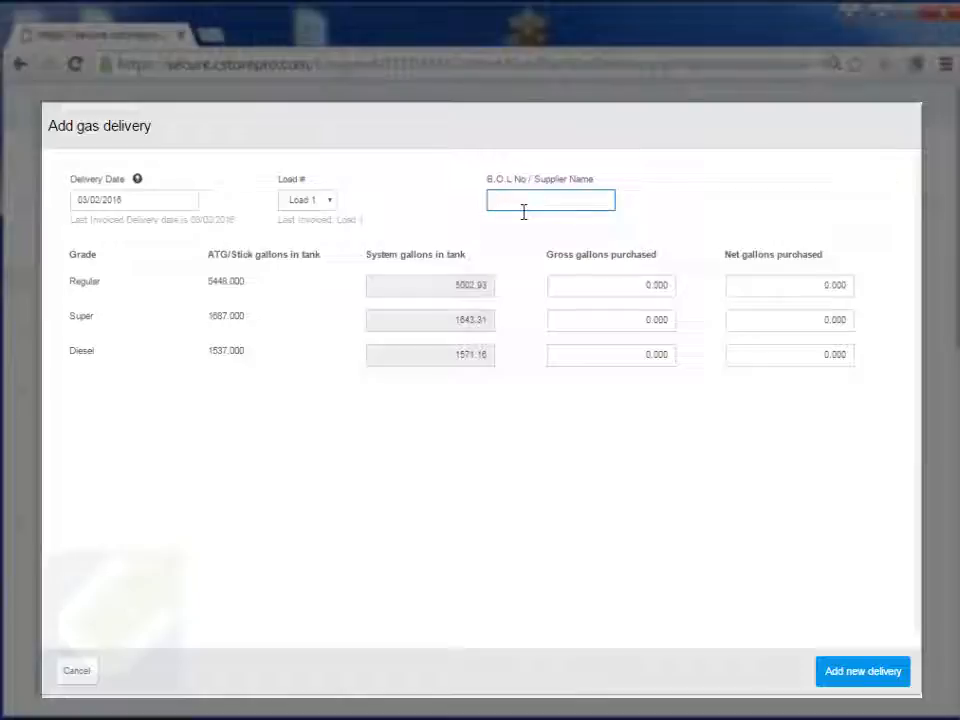
click(300, 207)
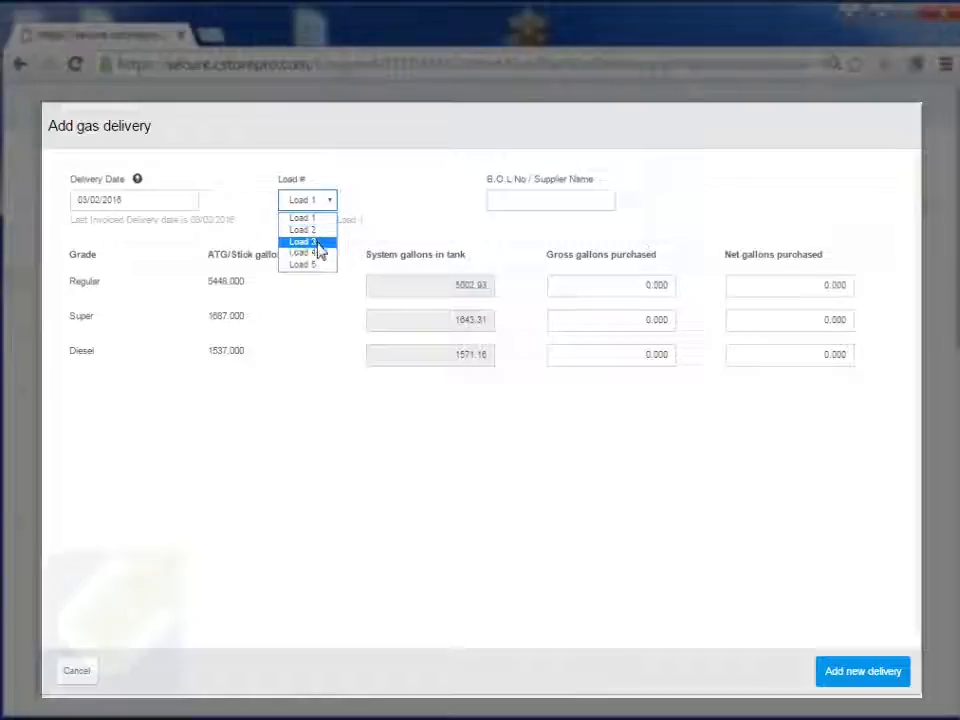
click(392, 221)
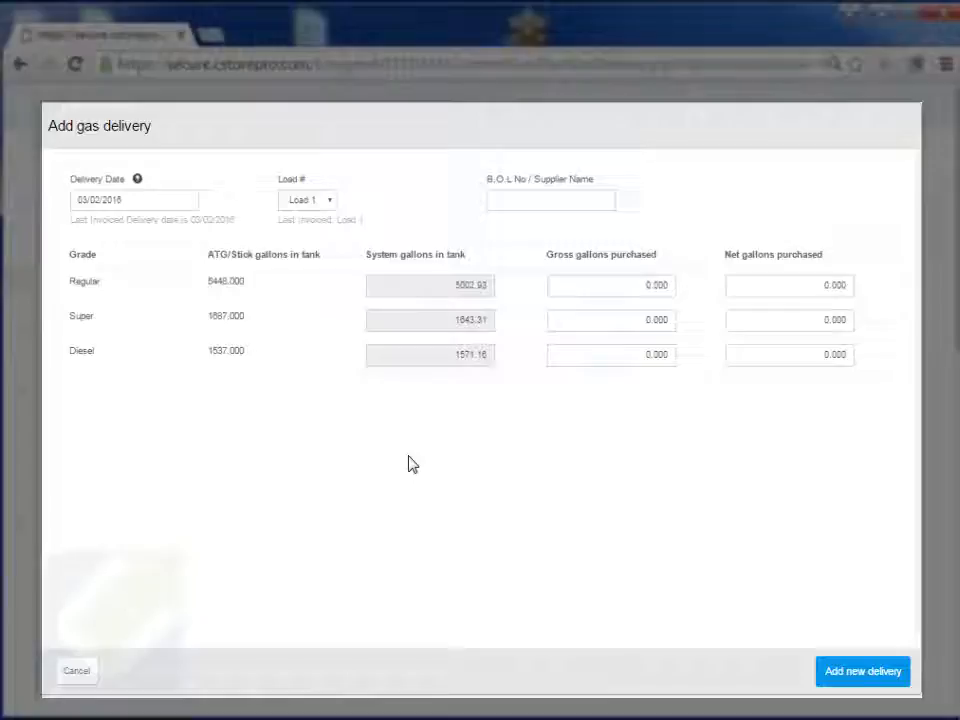
double_click(216, 282)
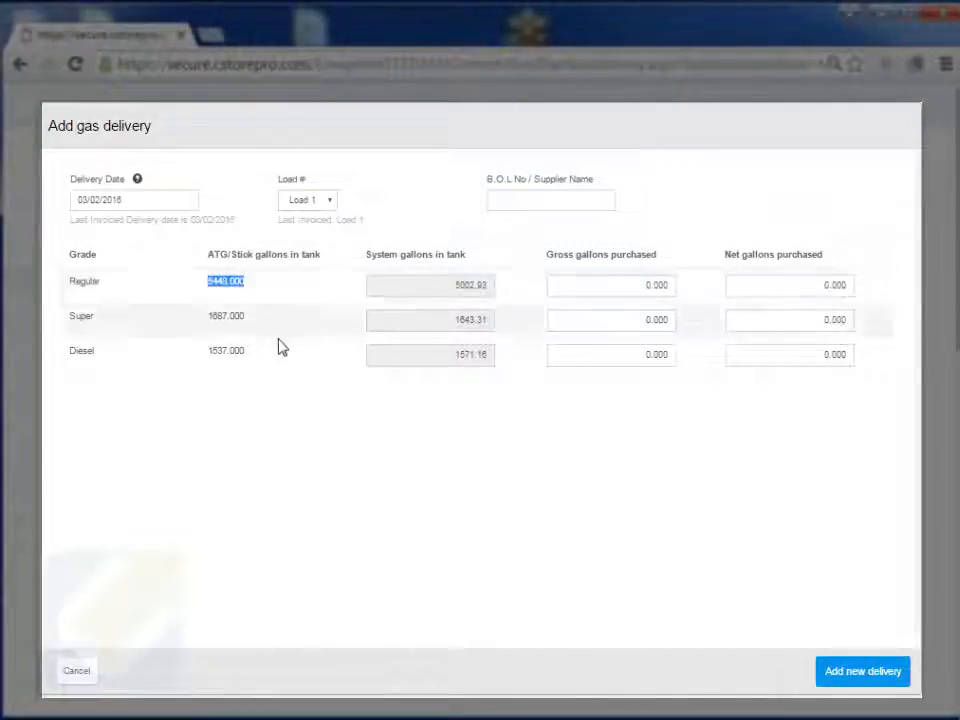
double_click(463, 284)
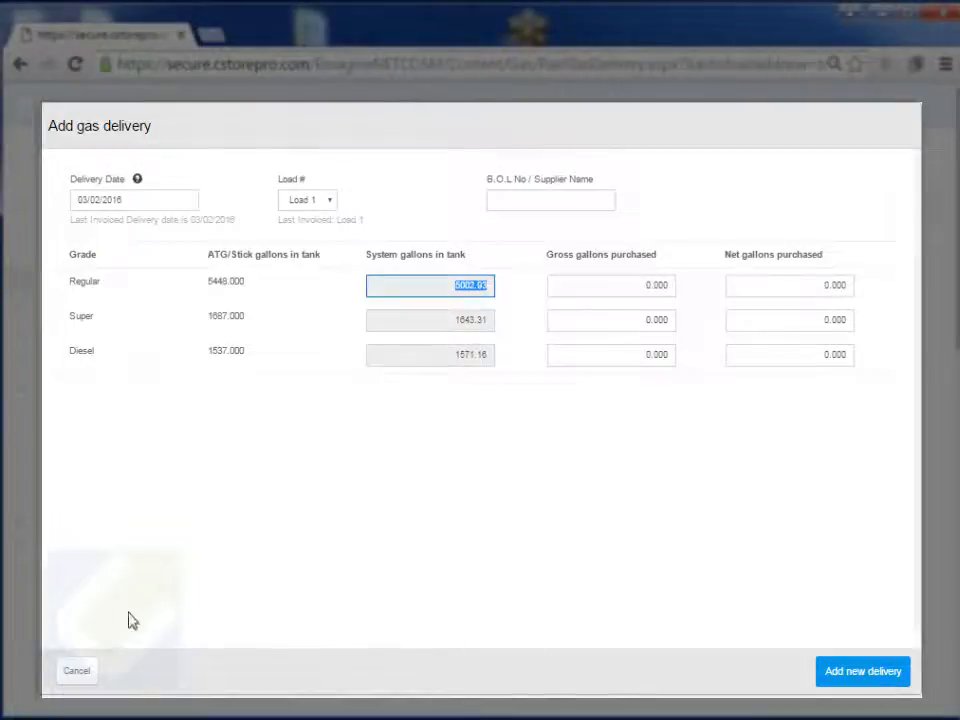
Step: Cancel the new delivery and open Enter Gas Info on the dashboard's Gas card
click(72, 676)
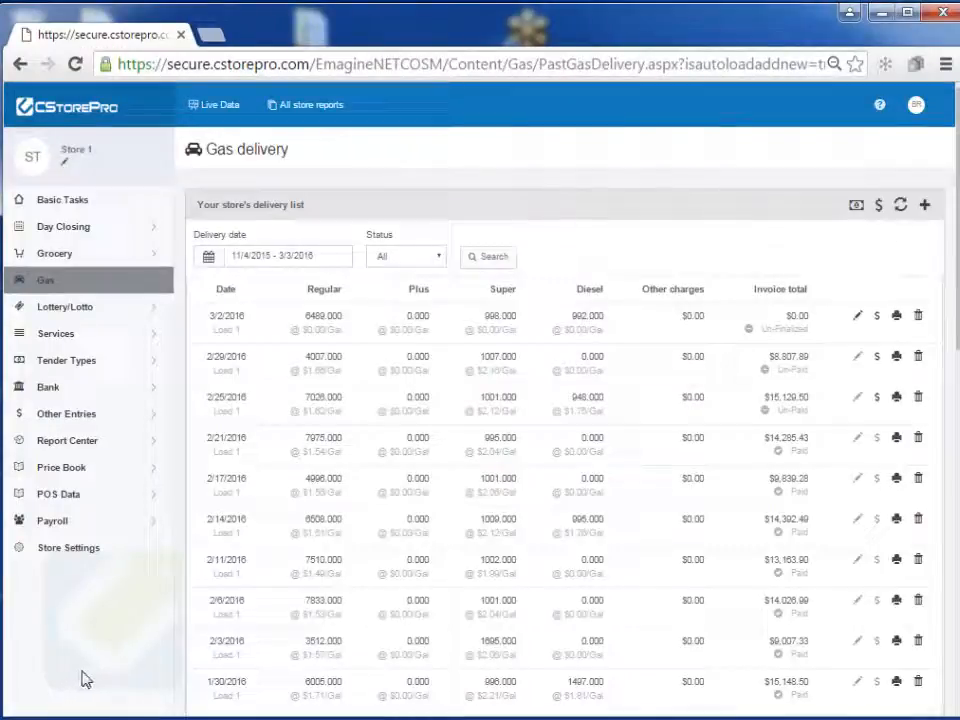
click(84, 205)
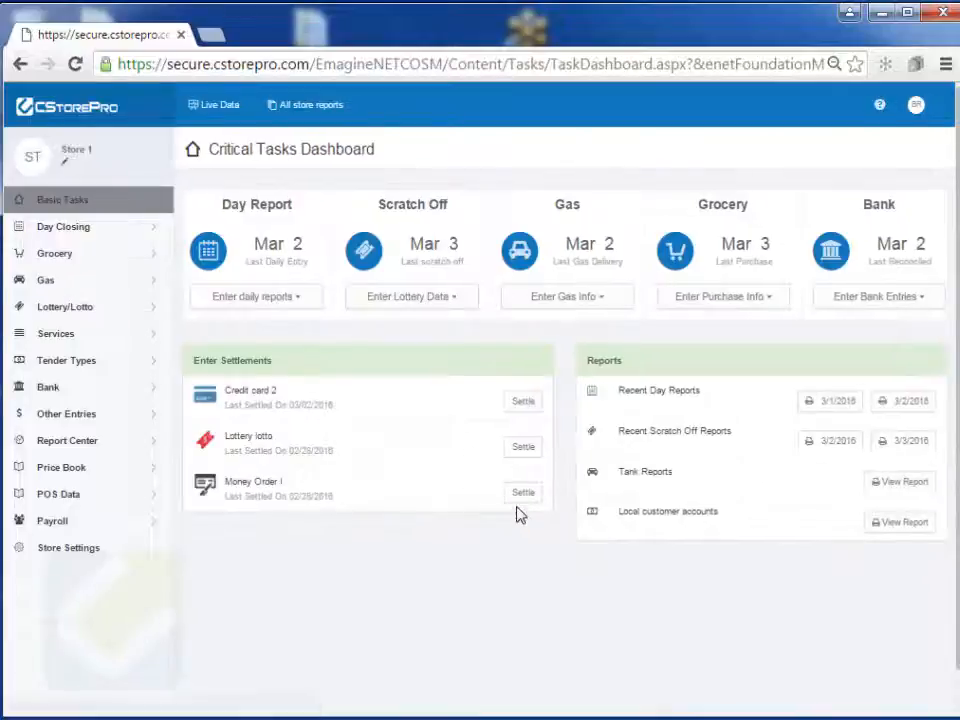
click(604, 305)
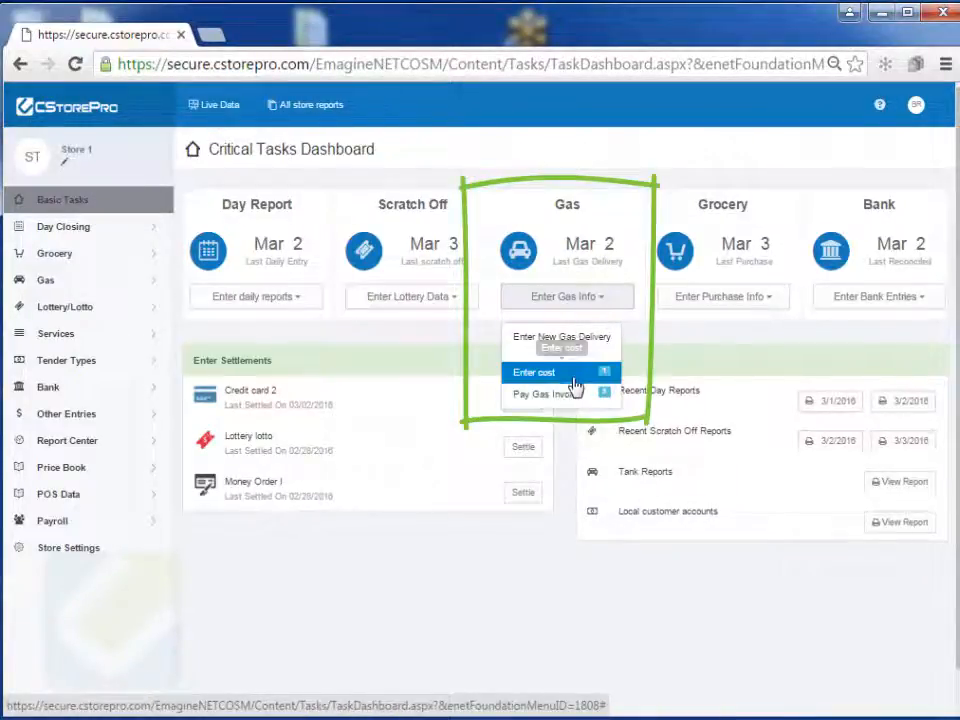
mouse_move(603, 377)
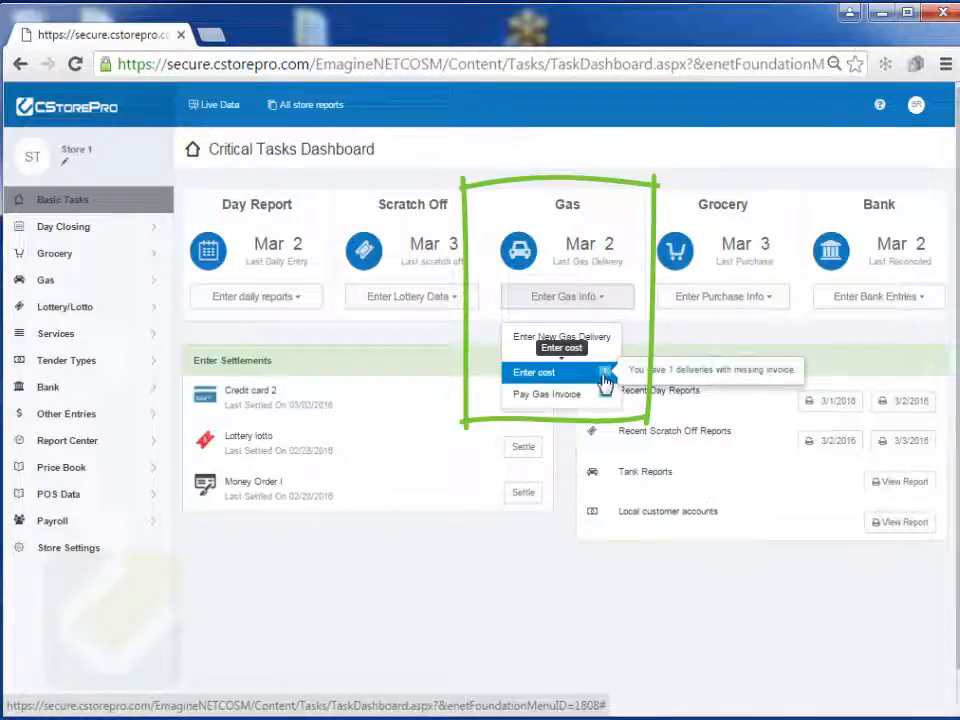
Step: Open the 03/02/2016 invoice via Enter cost and enter a Regular rack price of 1.436
click(538, 375)
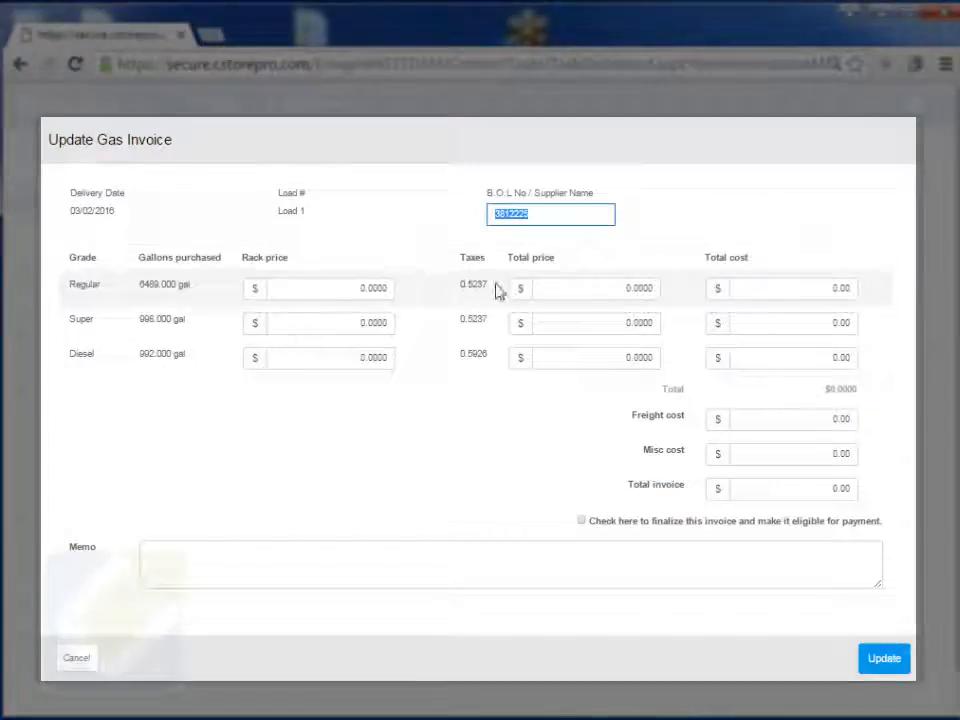
click(358, 293)
text(1)
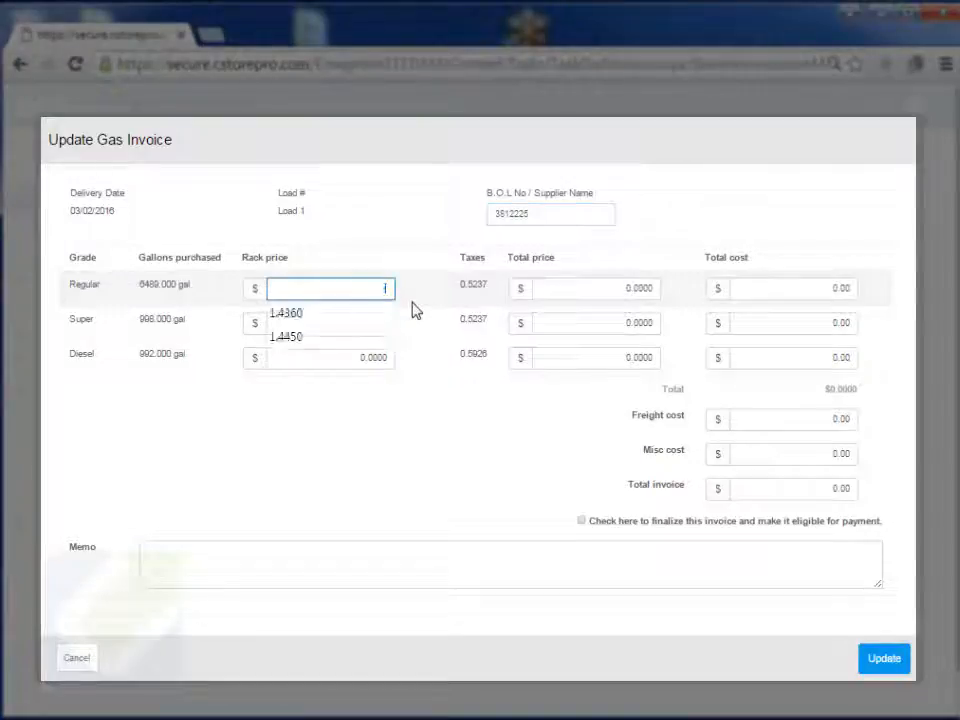
text(.43)
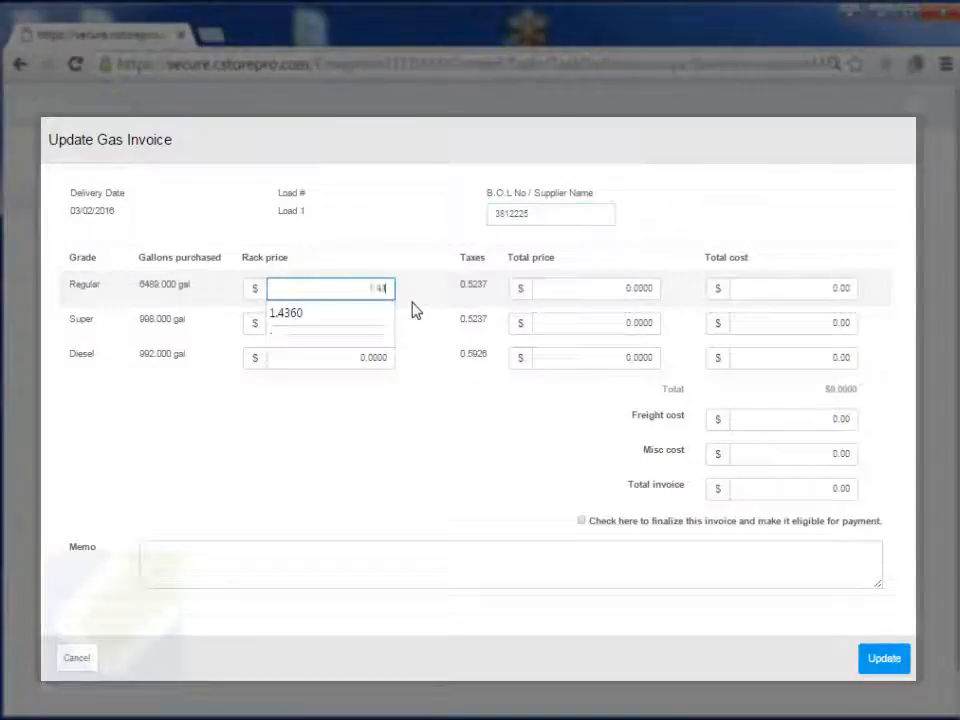
click(356, 318)
Step: Enter rack prices of 1.650 for Super and 1.710 for Diesel
click(362, 324)
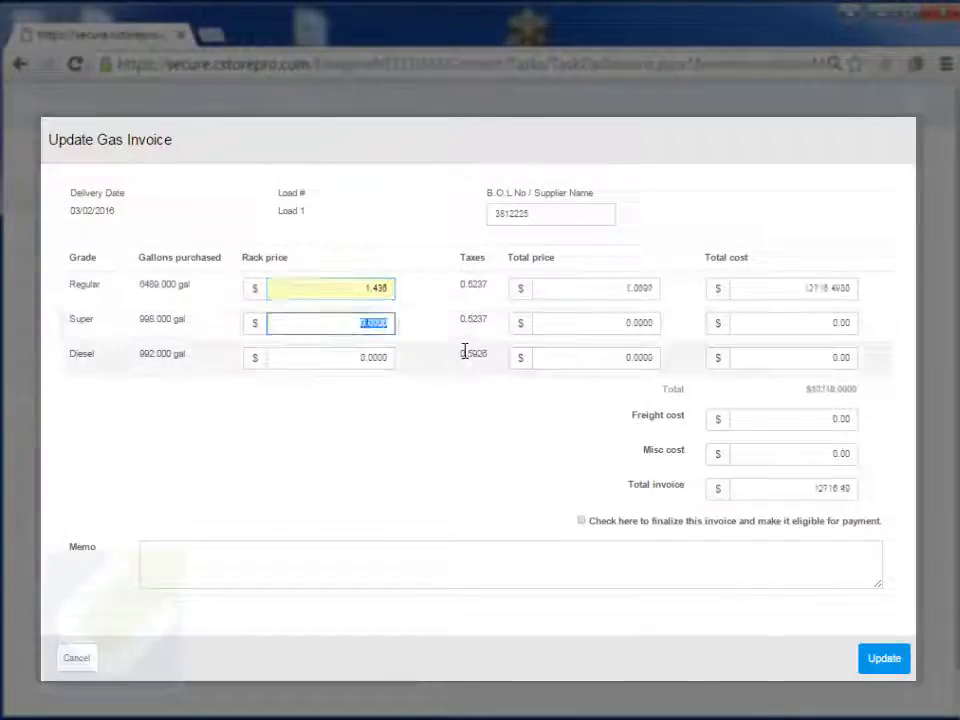
text(1.6)
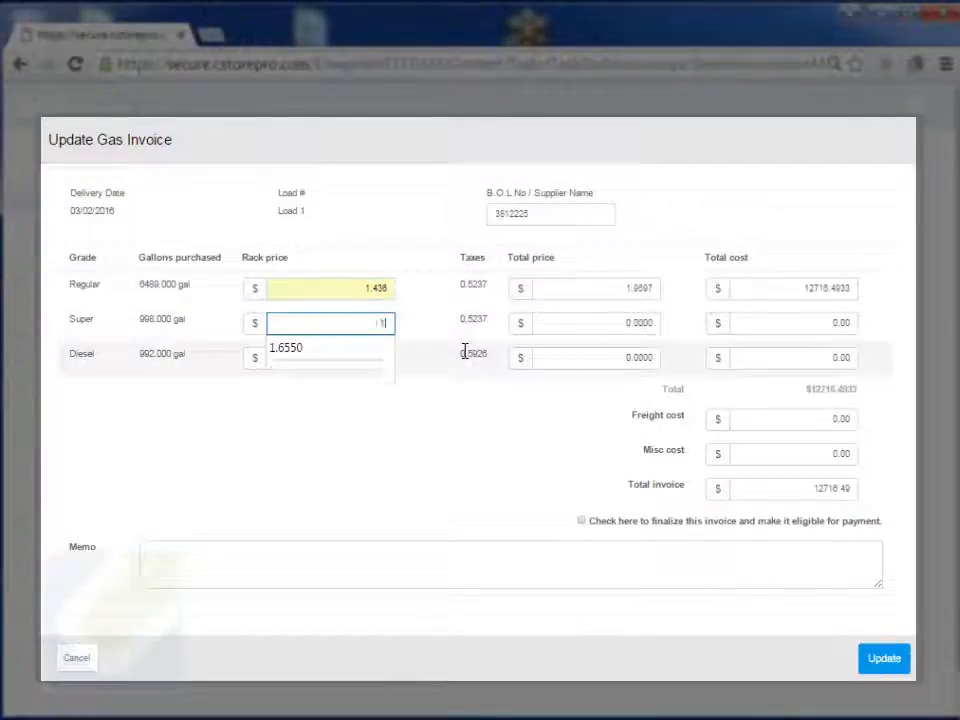
text(50)
click(377, 357)
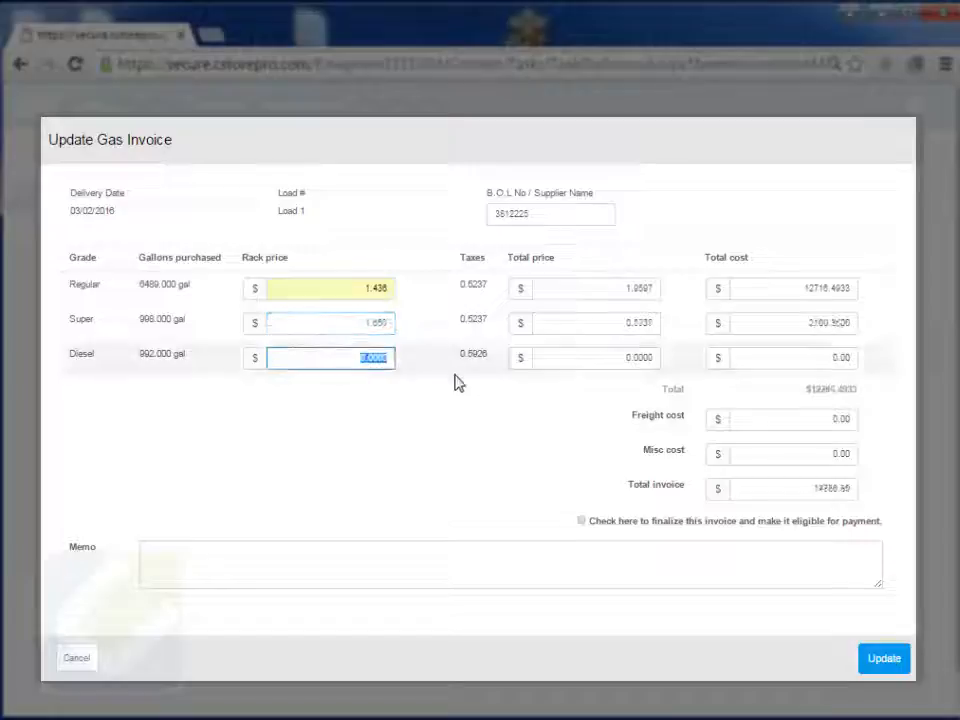
text(1)
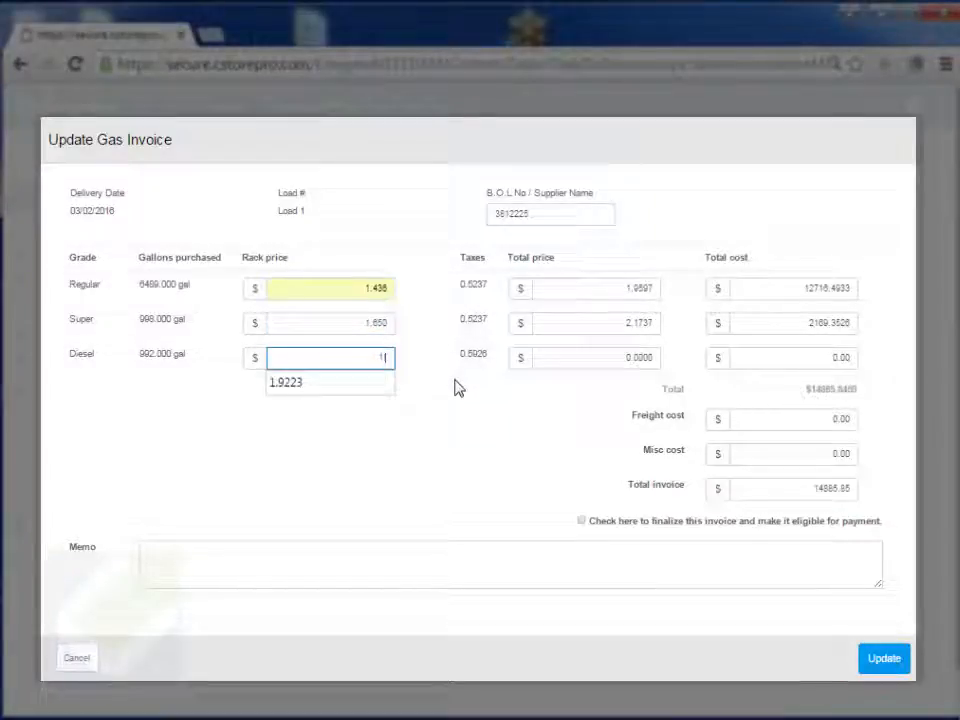
text(.110)
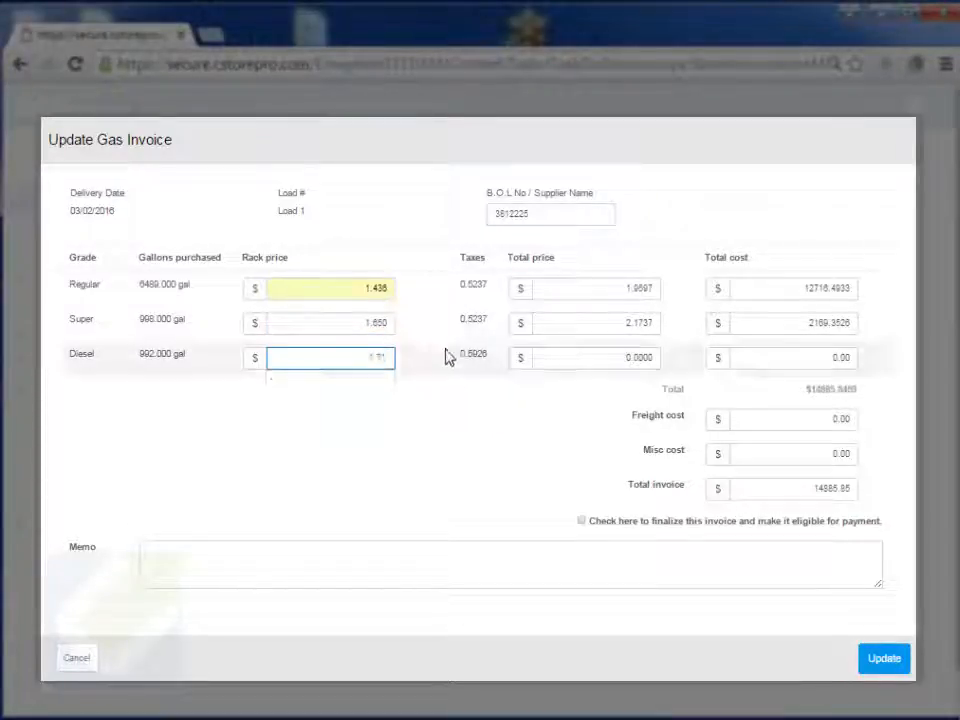
click(604, 373)
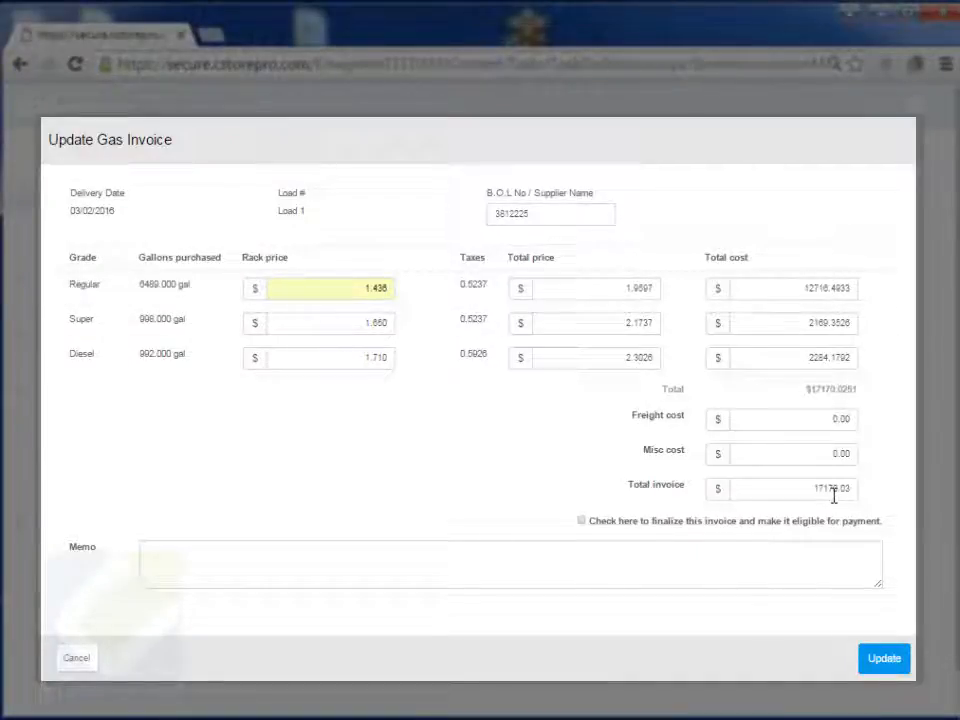
Step: Mark the $17170.03 invoice to be finalized and eligible for payment, and click into the Memo box
click(581, 522)
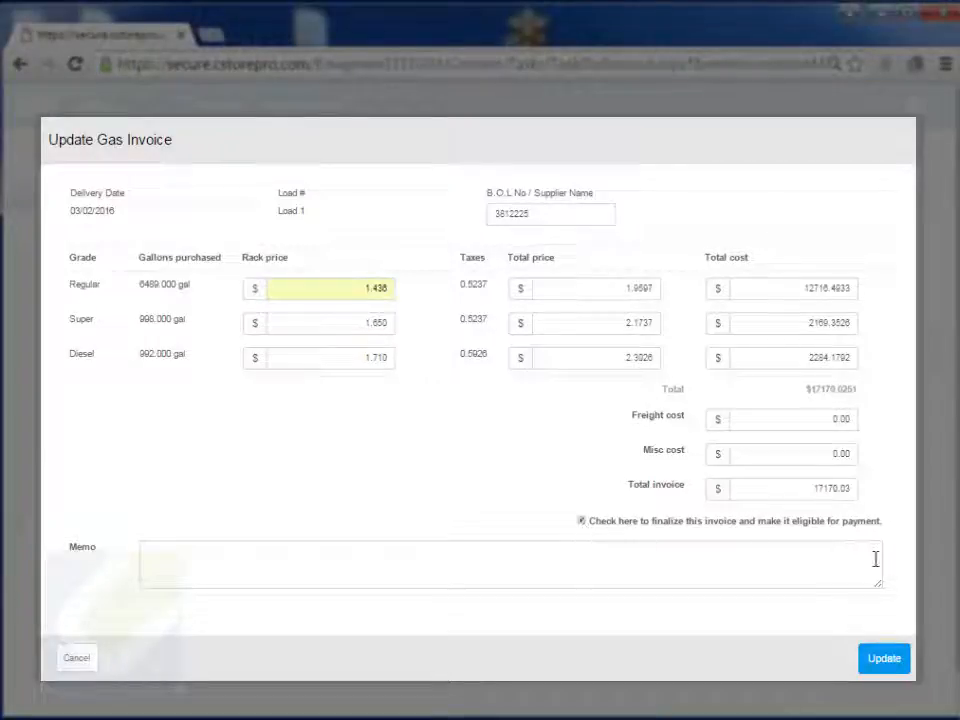
click(339, 555)
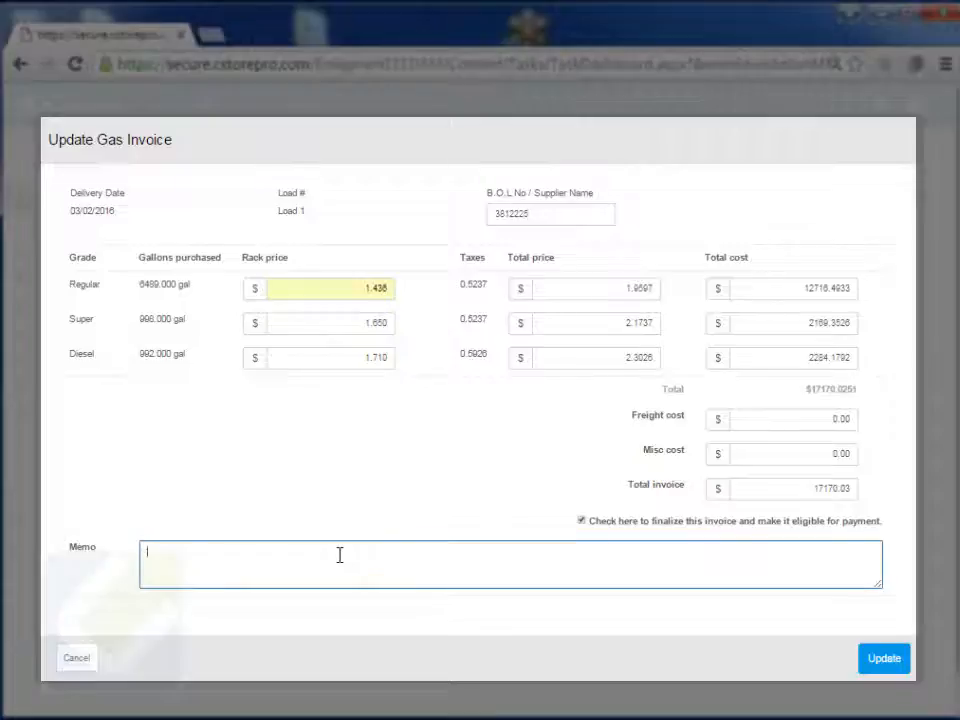
click(581, 521)
Step: Cancel the Update Gas Invoice dialog and open Enter Gas Info on the Gas card
click(79, 656)
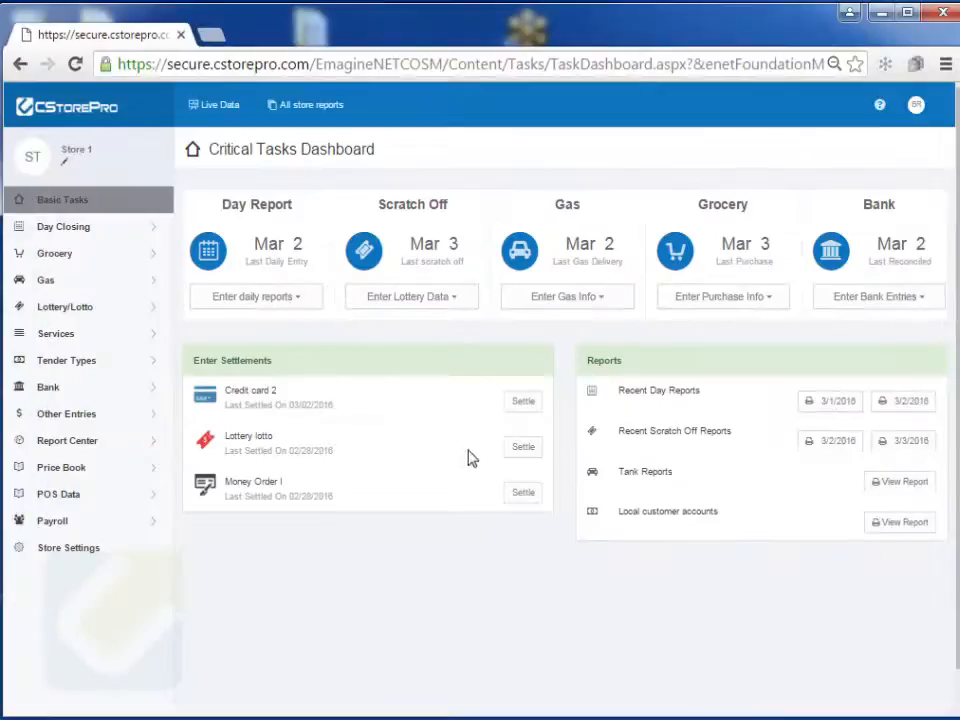
click(587, 301)
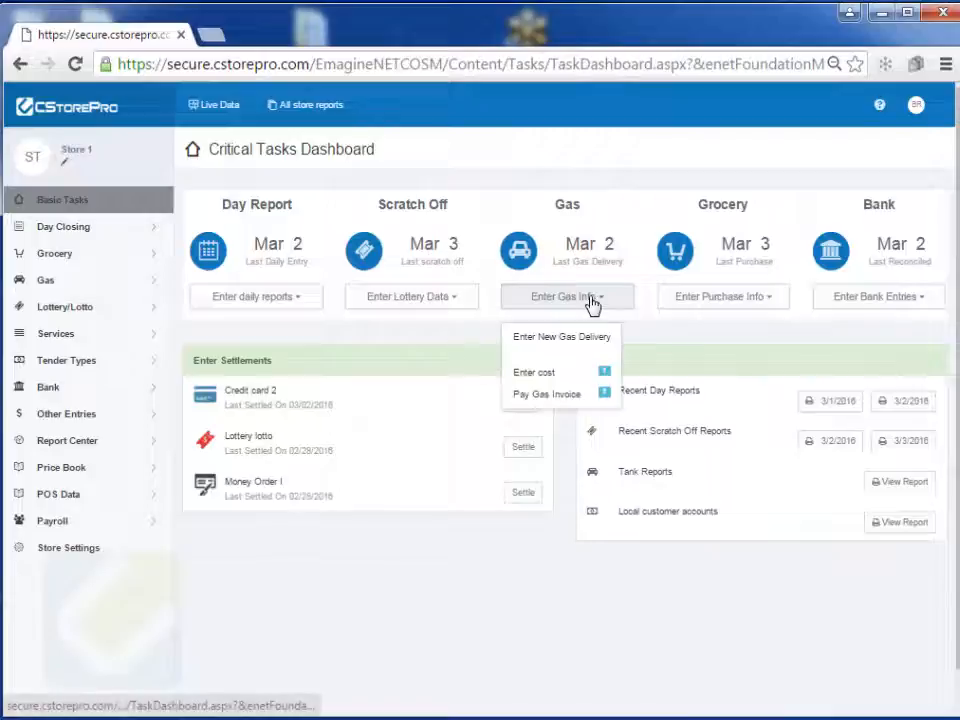
mouse_move(604, 395)
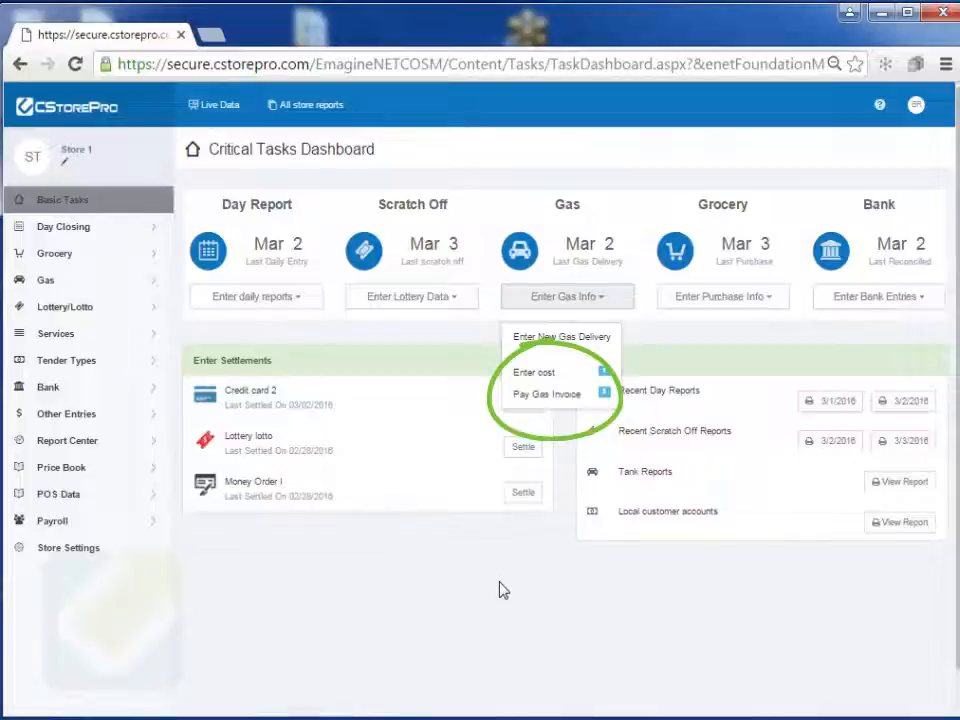
Step: Start paying unpaid gas invoices with a payment date of 03/17/2016
click(557, 395)
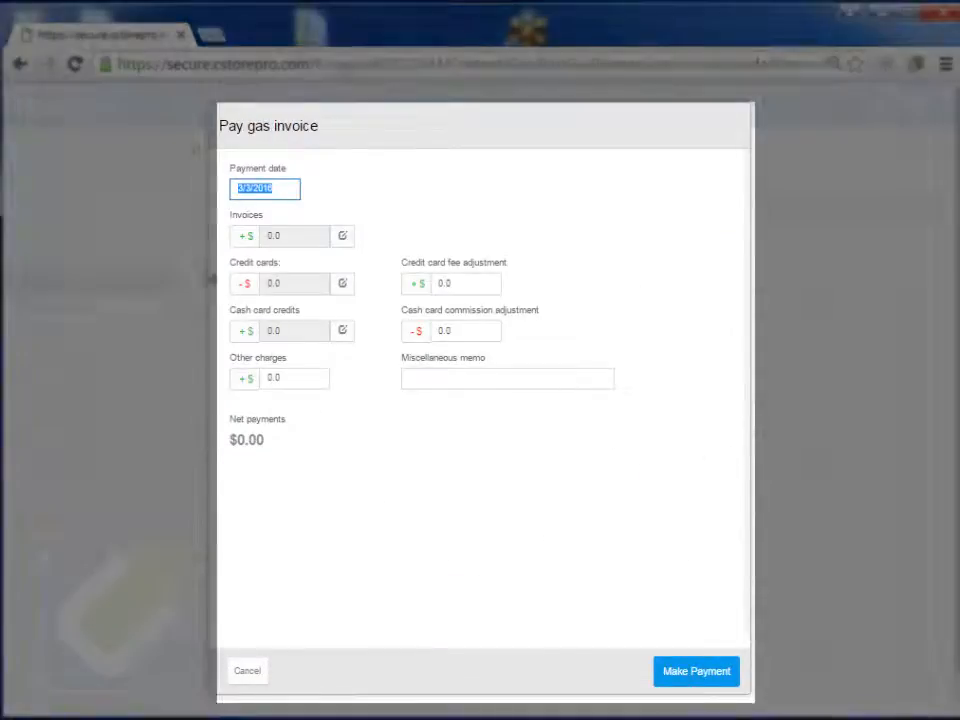
click(264, 192)
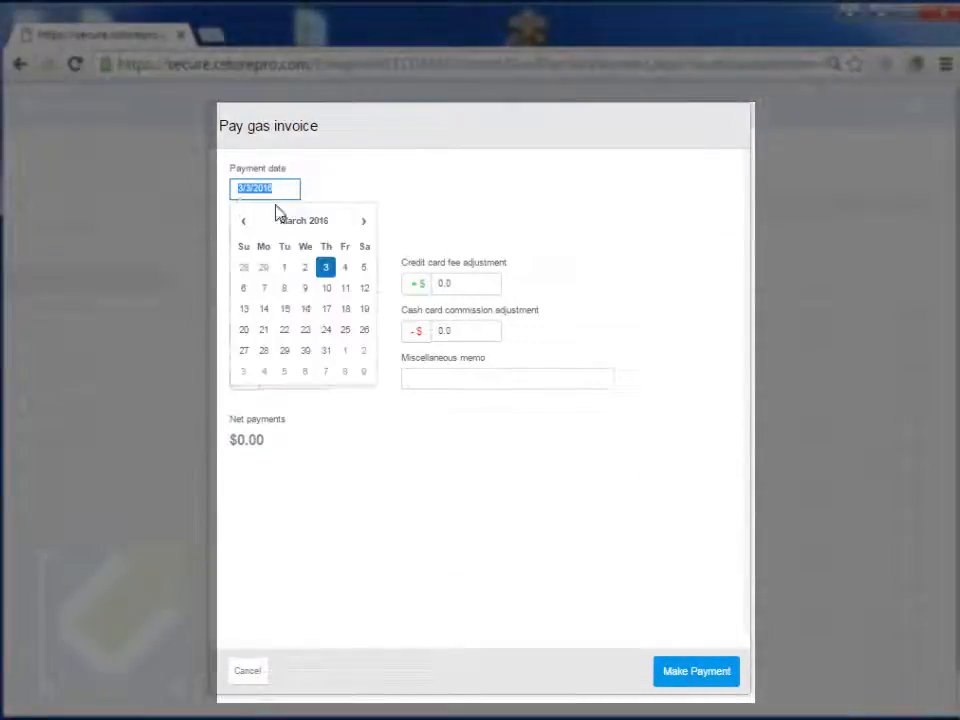
click(326, 308)
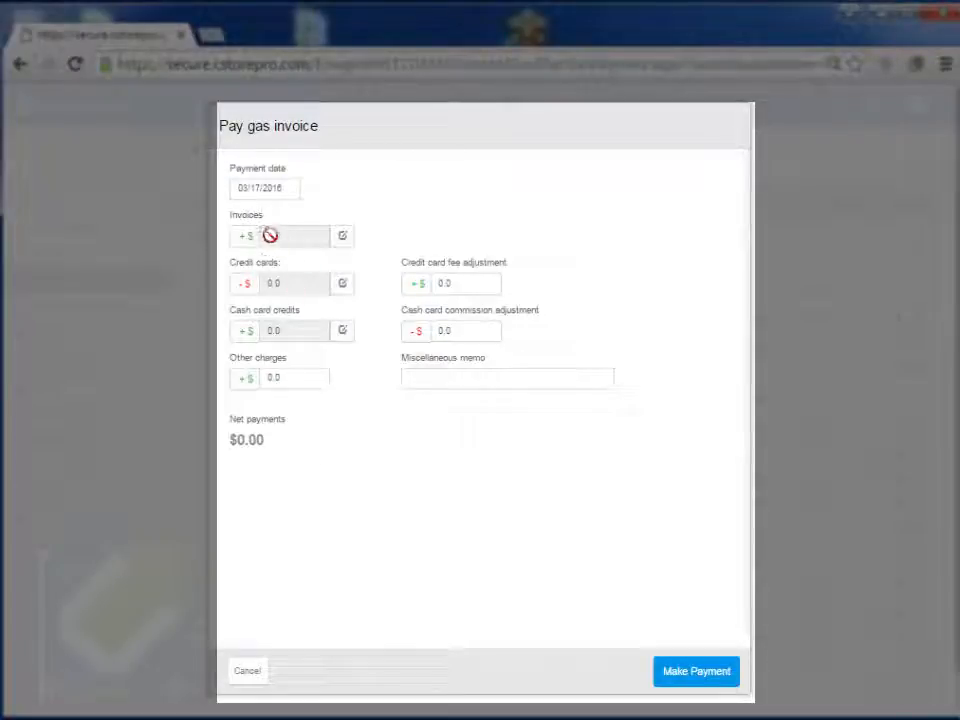
Step: Include both unpaid invoices, 02/25/2016 and 02/29/2016, in the payment
click(342, 237)
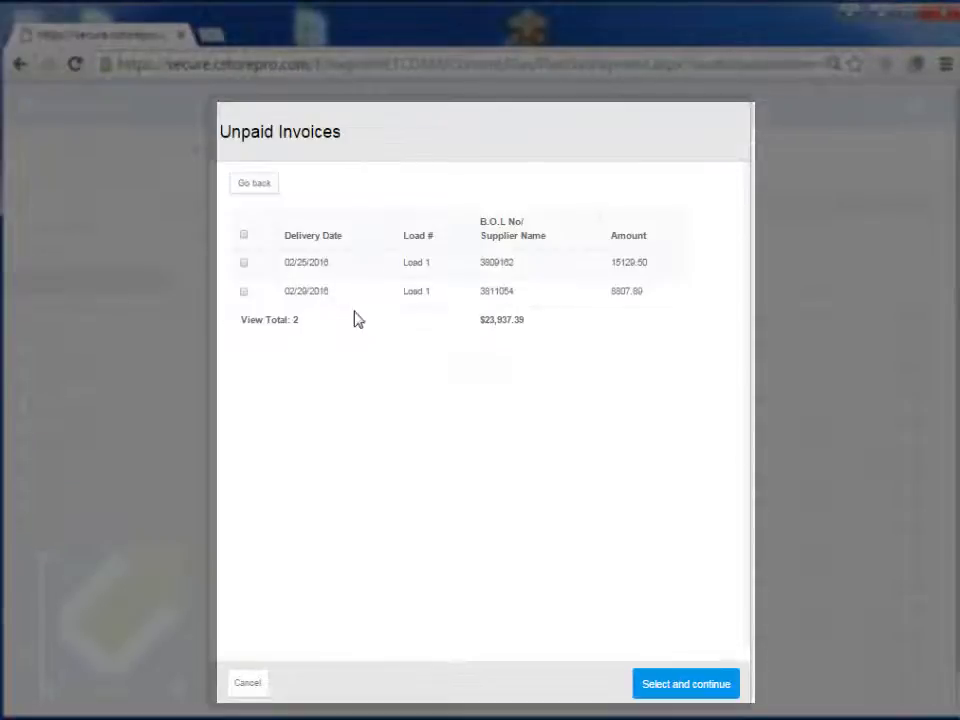
click(244, 265)
click(244, 292)
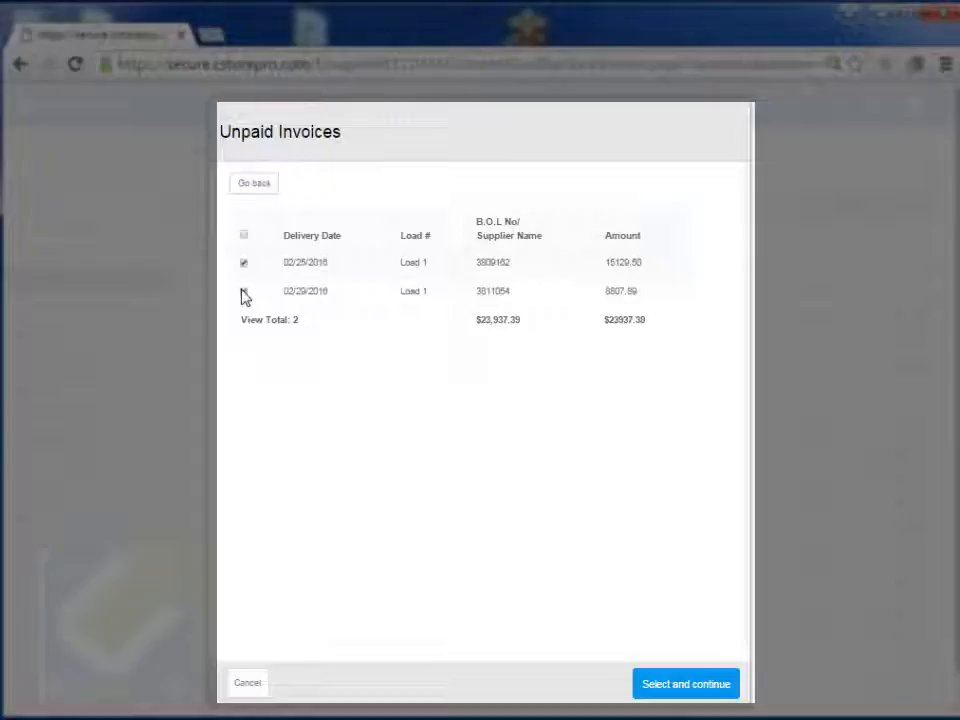
click(243, 238)
click(243, 238)
click(243, 238)
click(664, 684)
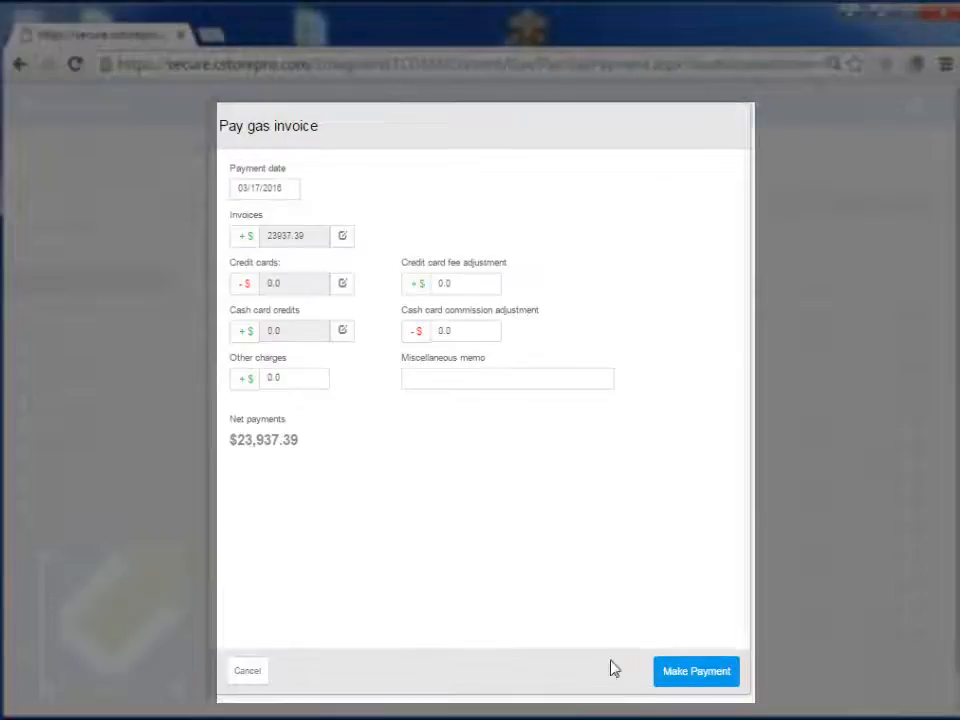
Step: Apply the credit card batches 02/24–02/29/2016, leaving out 03/01 and 03/02
click(344, 285)
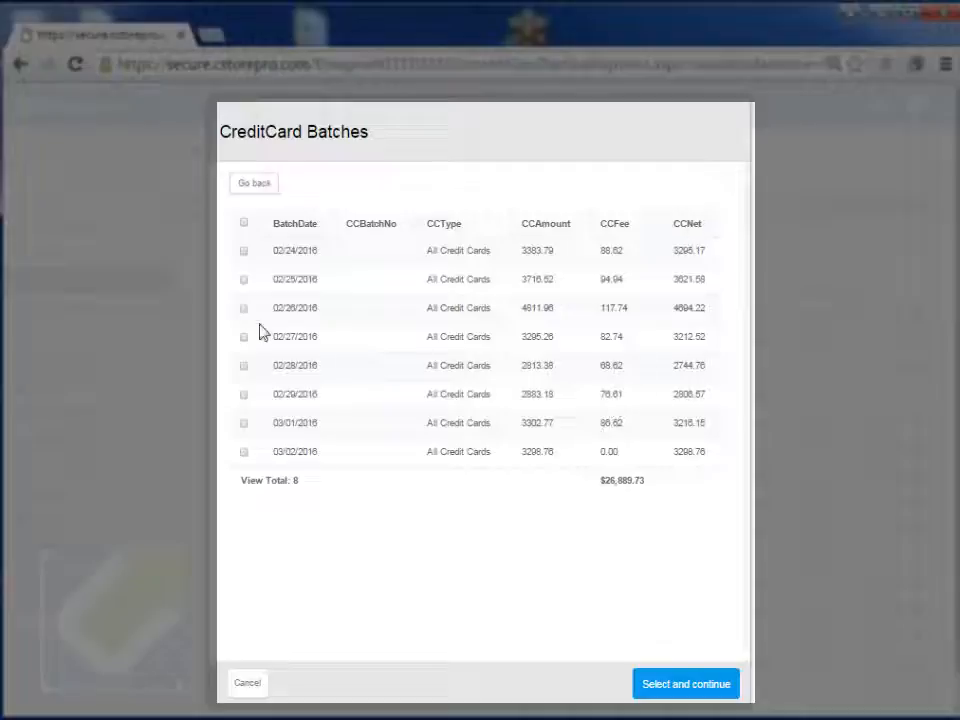
click(244, 224)
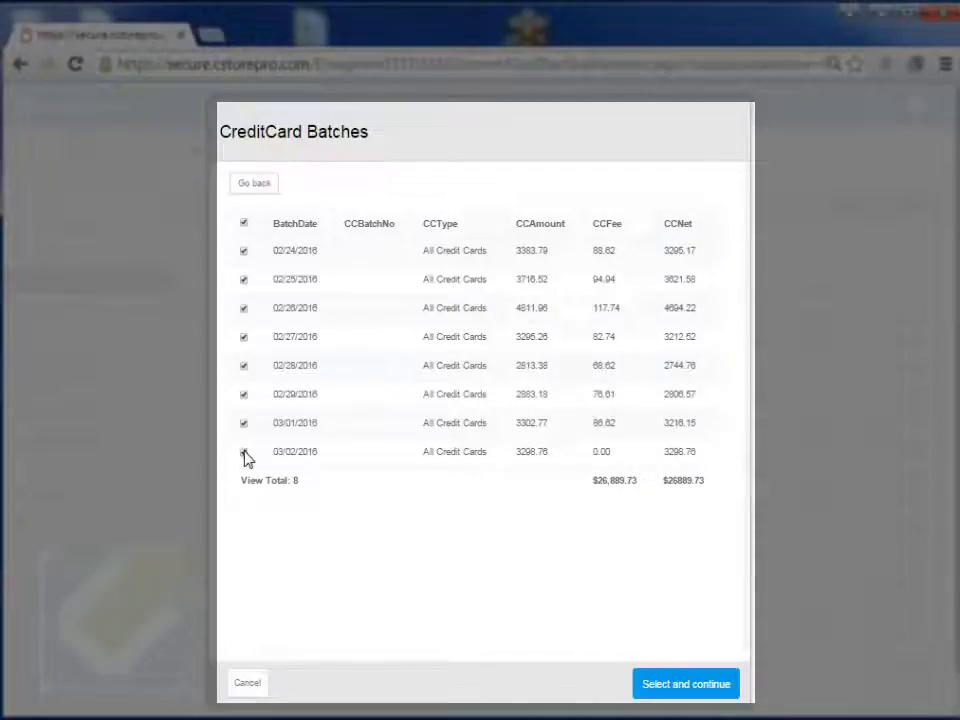
click(244, 453)
click(243, 424)
click(677, 688)
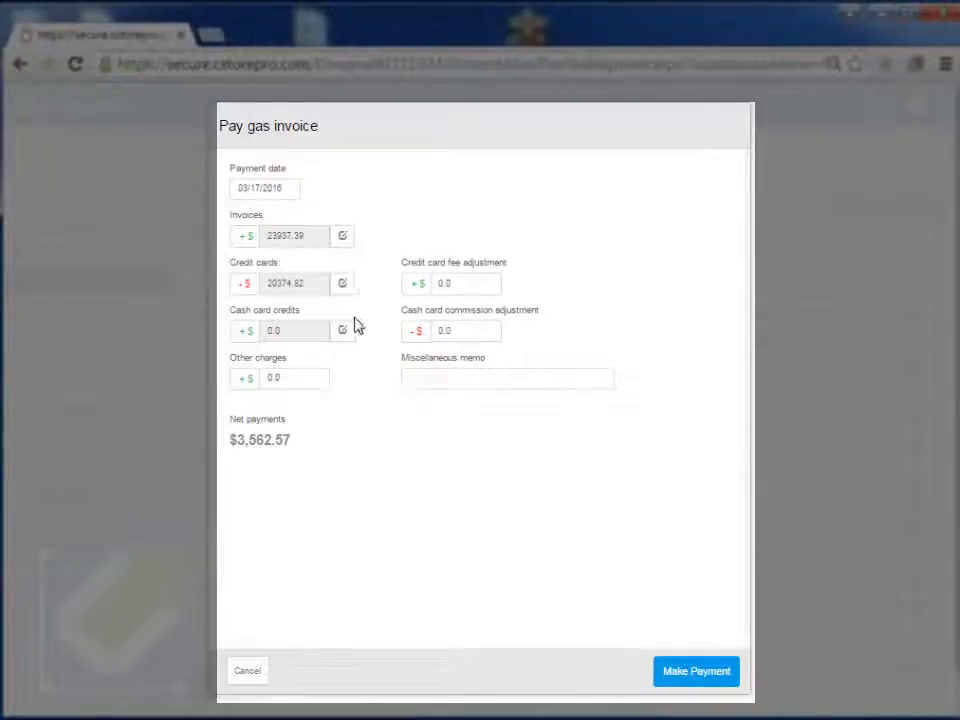
click(463, 290)
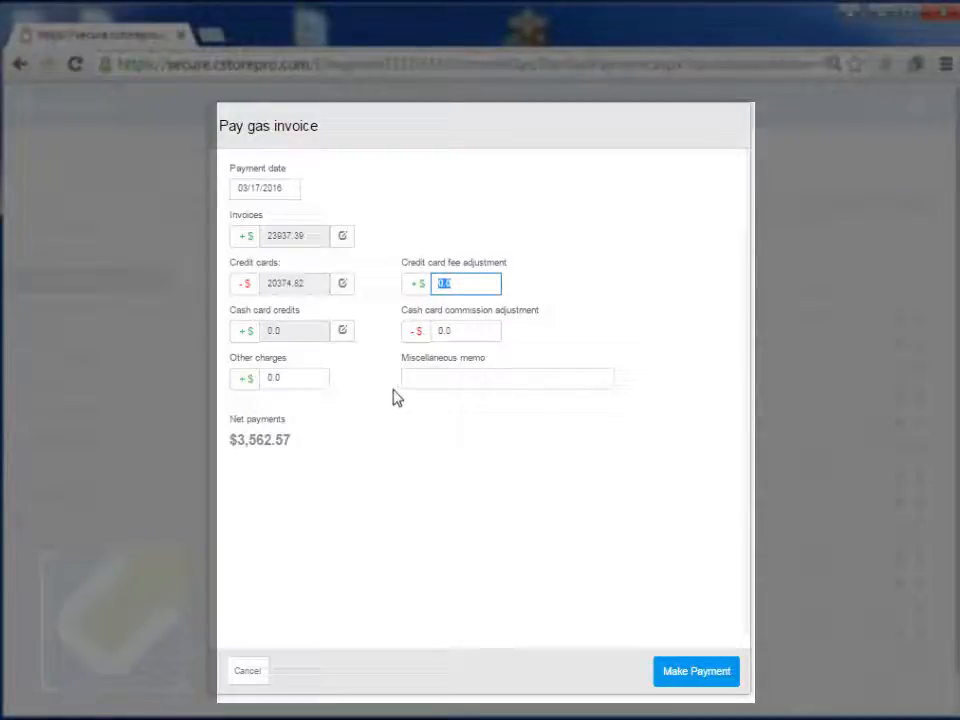
Step: Confirm Cash card credits is empty and set the fee and commission adjustments to 0
click(342, 331)
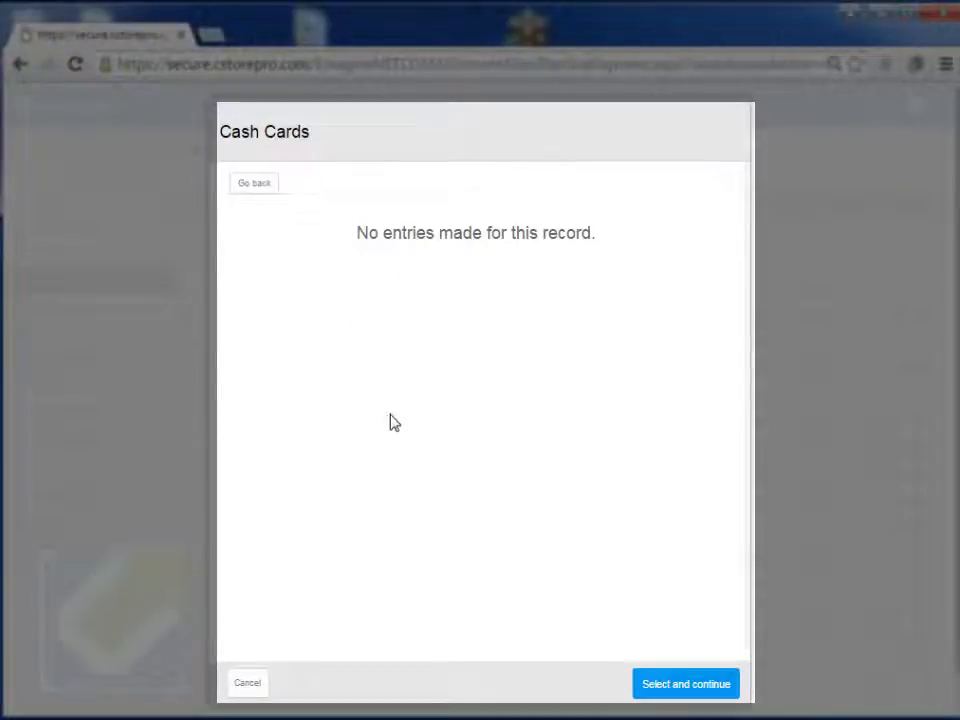
click(252, 185)
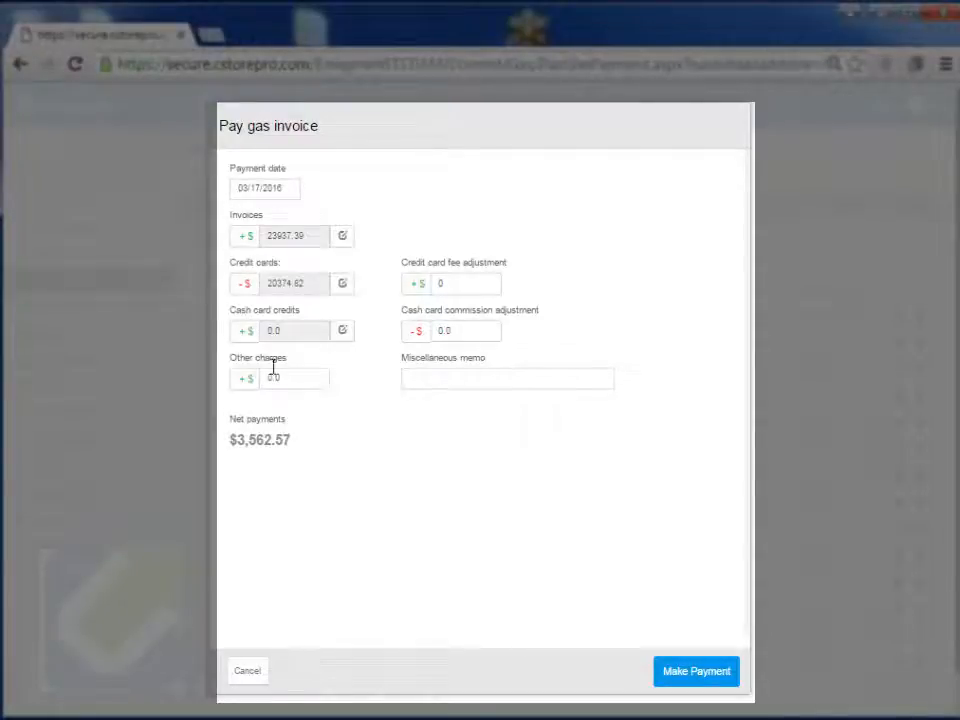
click(468, 332)
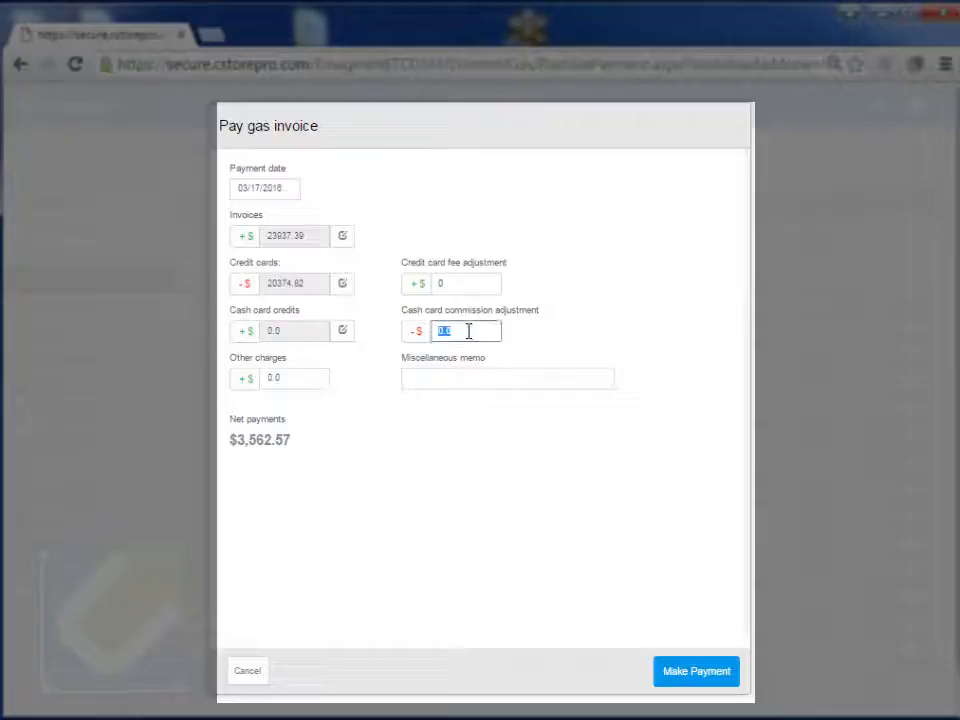
click(275, 381)
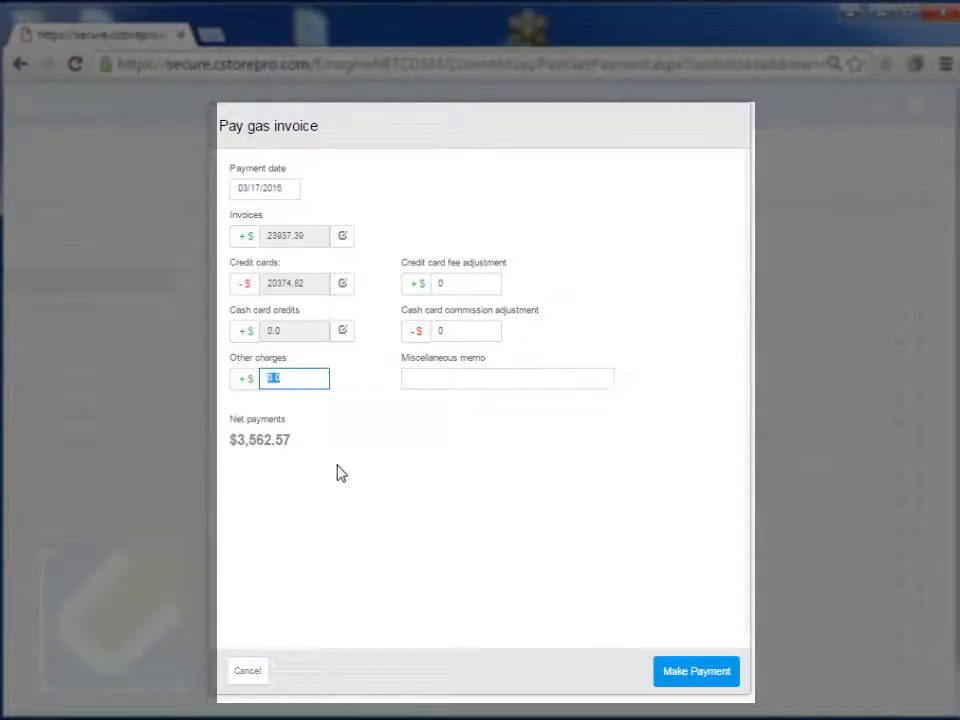
Step: Keep batches 02/24–02/29 selected, set other charges to 0, and close to the Gas payments list
click(342, 283)
click(244, 267)
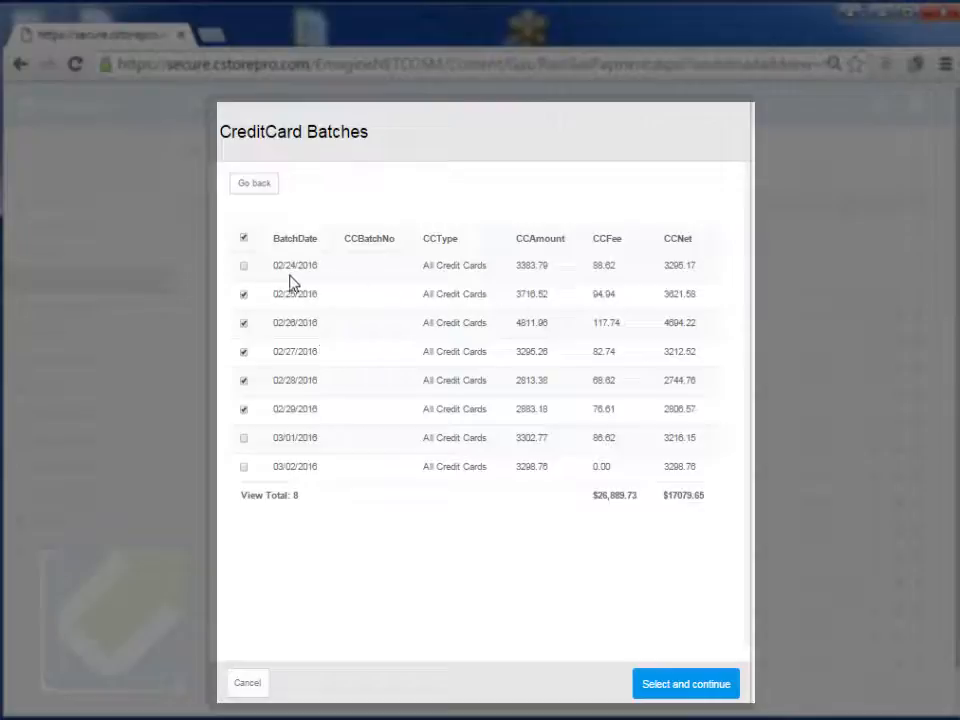
click(244, 267)
click(680, 686)
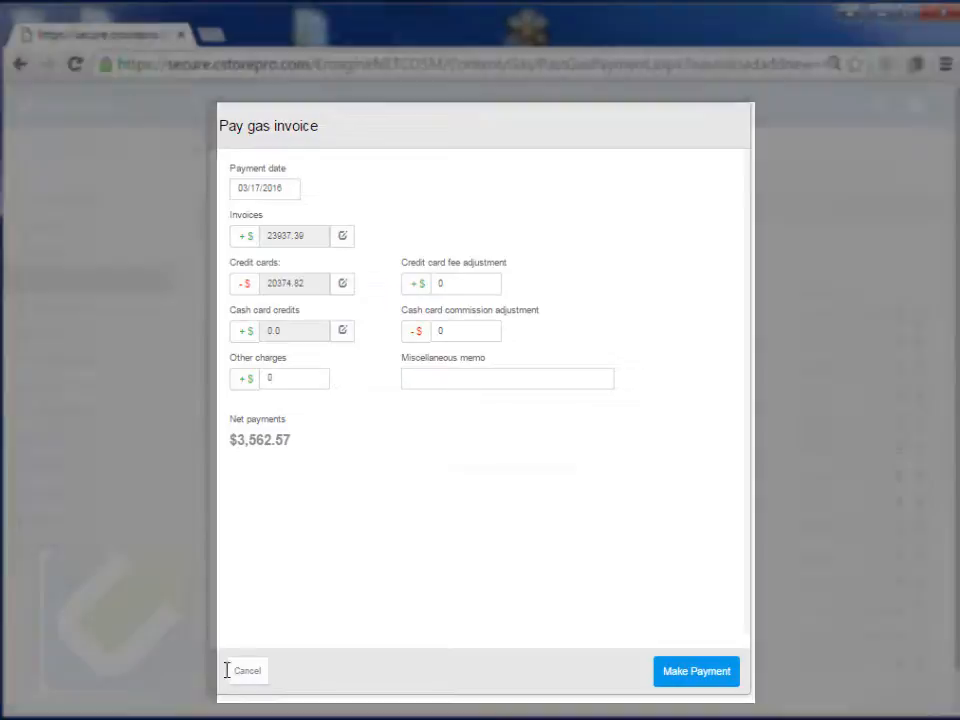
click(247, 672)
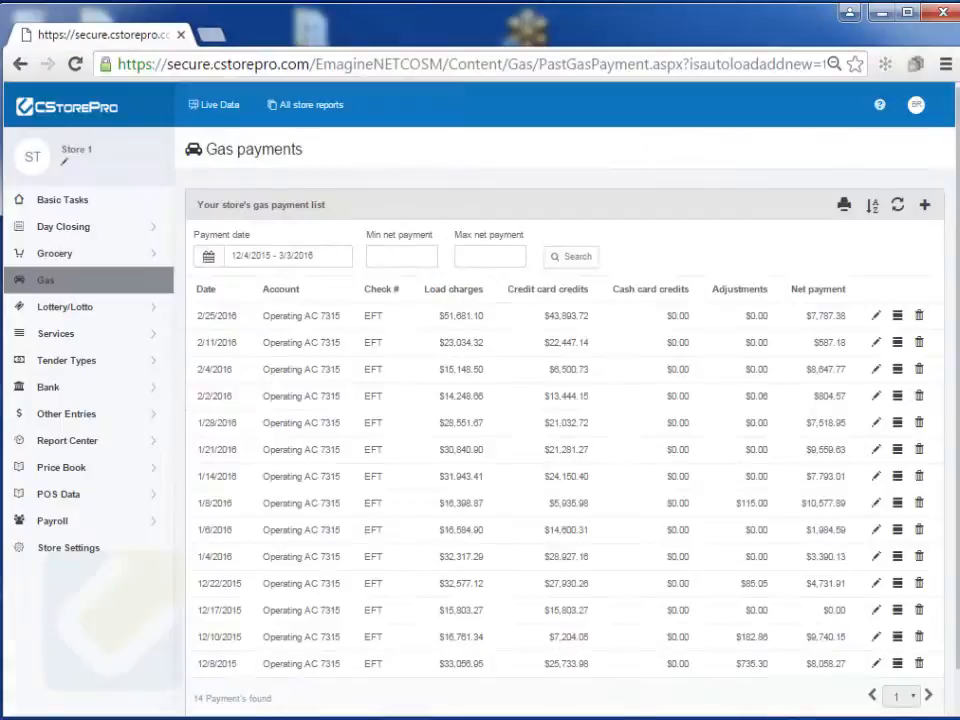
Step: Go to Basic Tasks, then open the Gas Delivery list from the sidebar
click(81, 208)
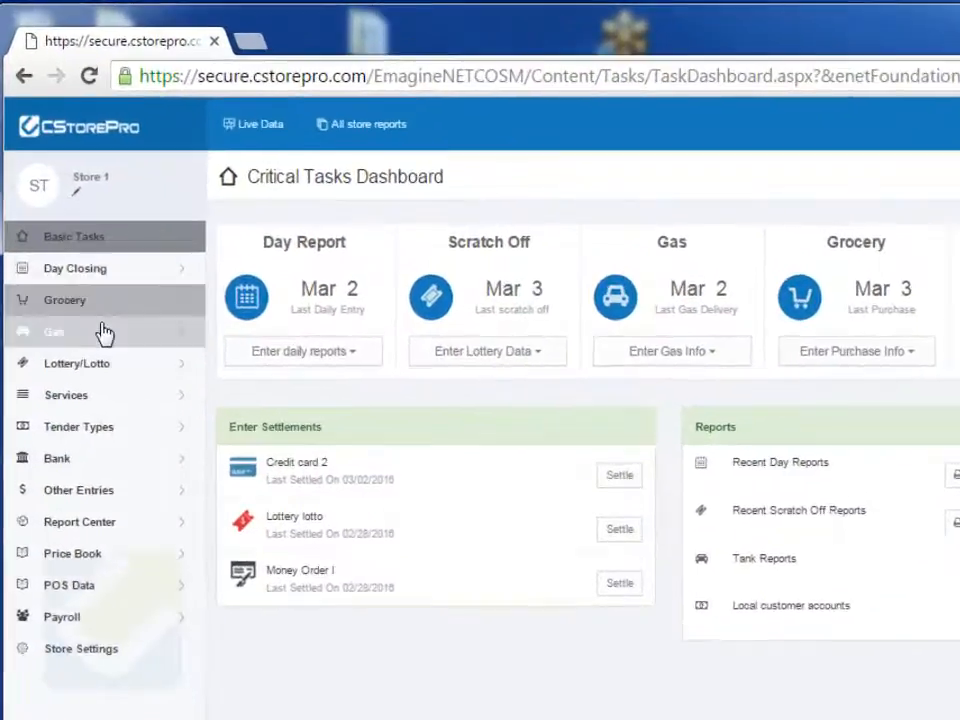
click(60, 281)
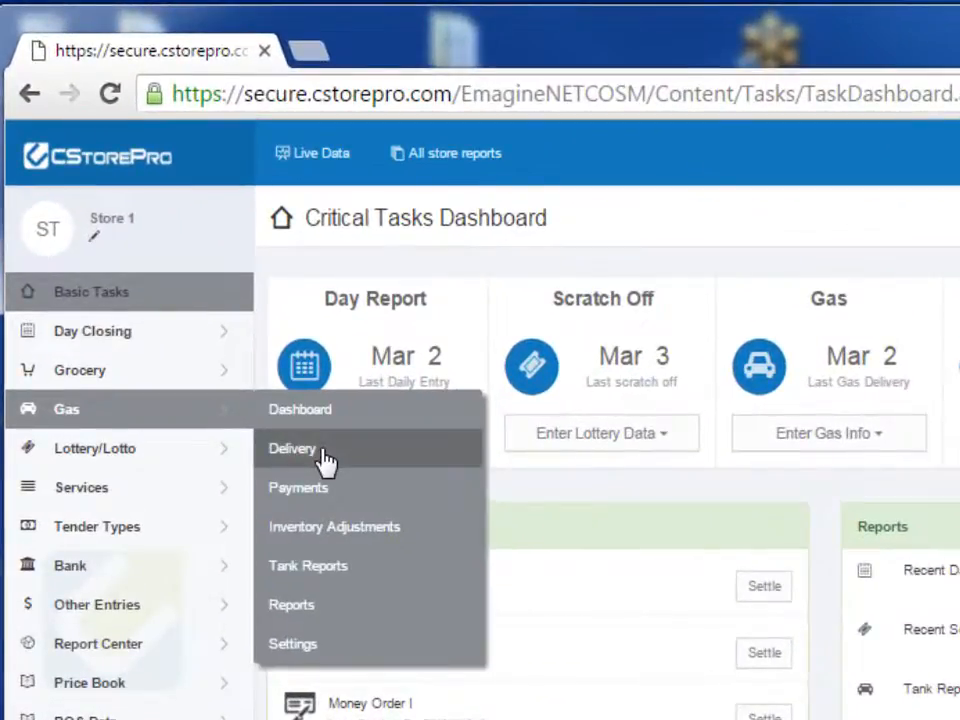
click(322, 455)
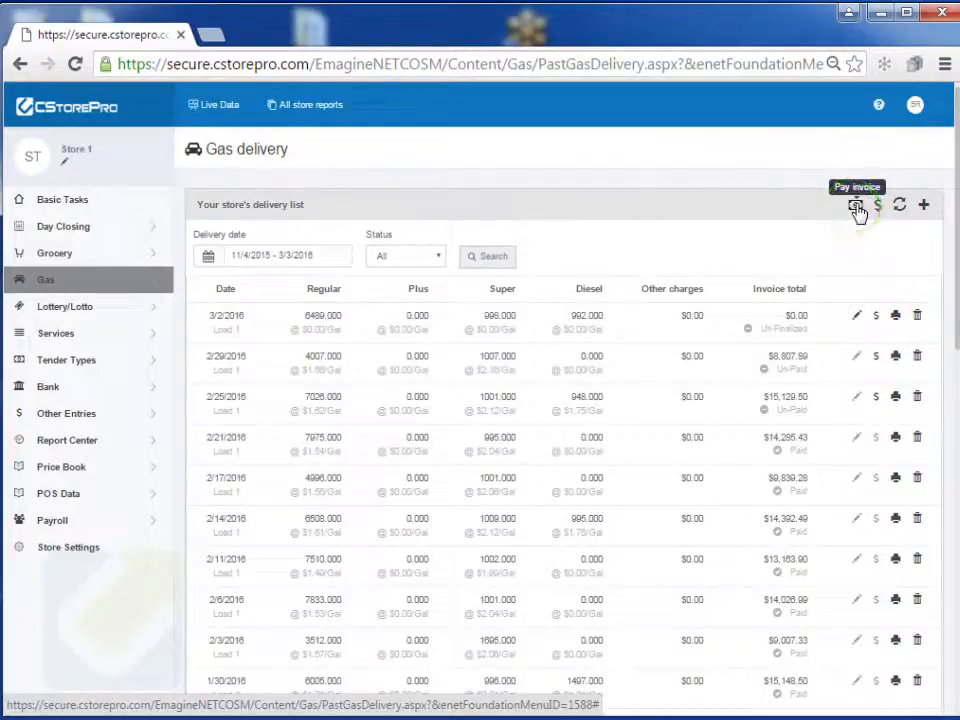
Step: Open the Gas payments list, start a new payment, and cancel it without saving
mouse_move(82, 280)
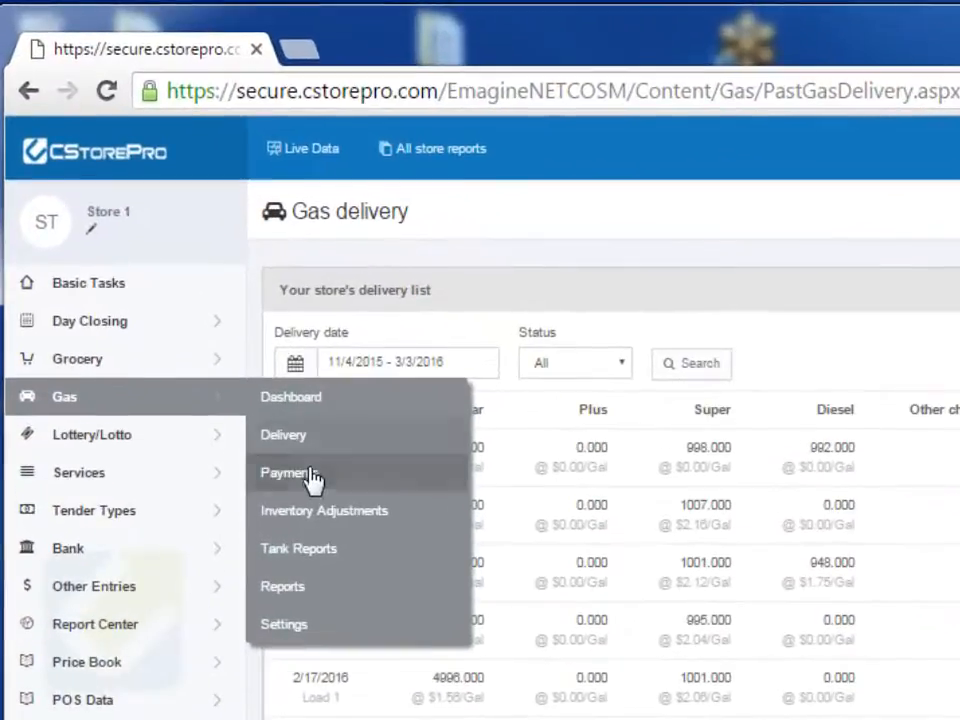
click(313, 478)
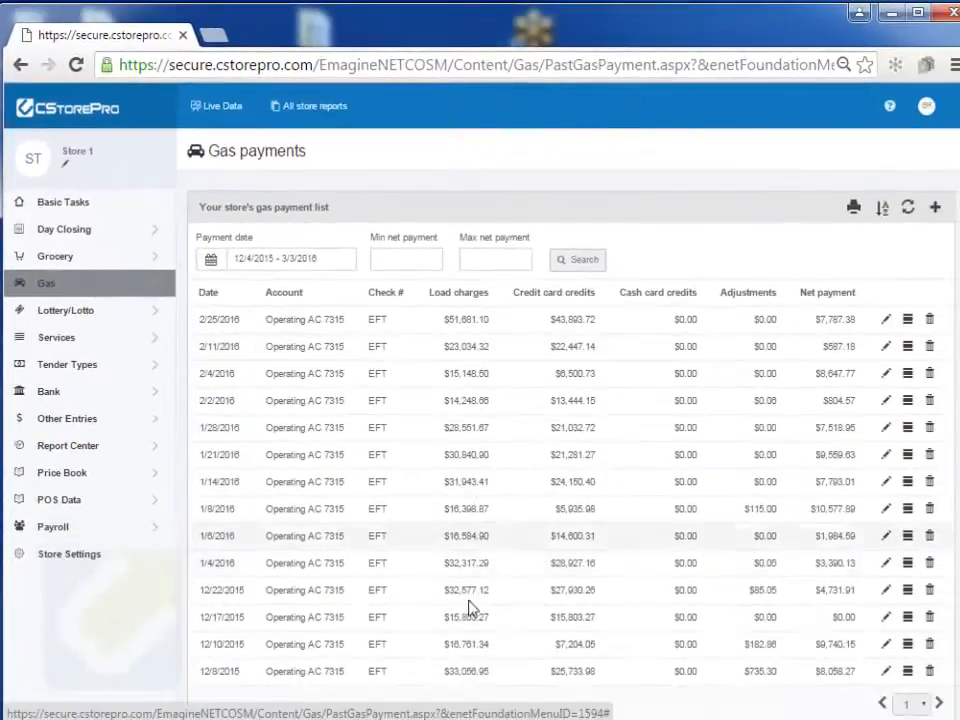
click(935, 212)
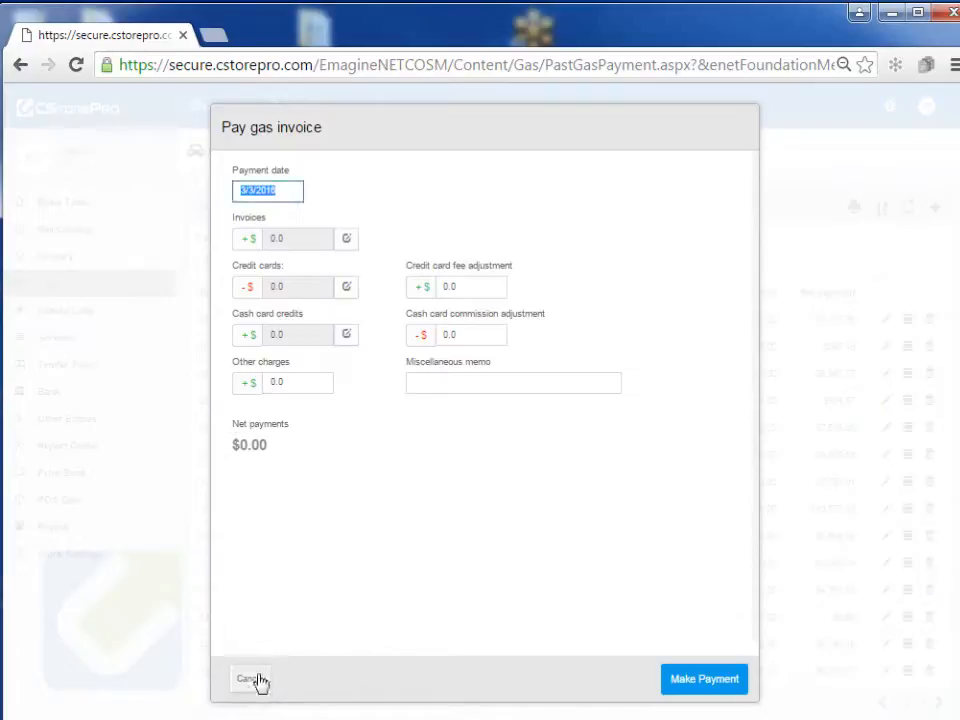
click(258, 681)
Step: Review the Gas Dashboard's monthly gallons and profit-per-gallon charts, then return via Basic Tasks
mouse_move(136, 290)
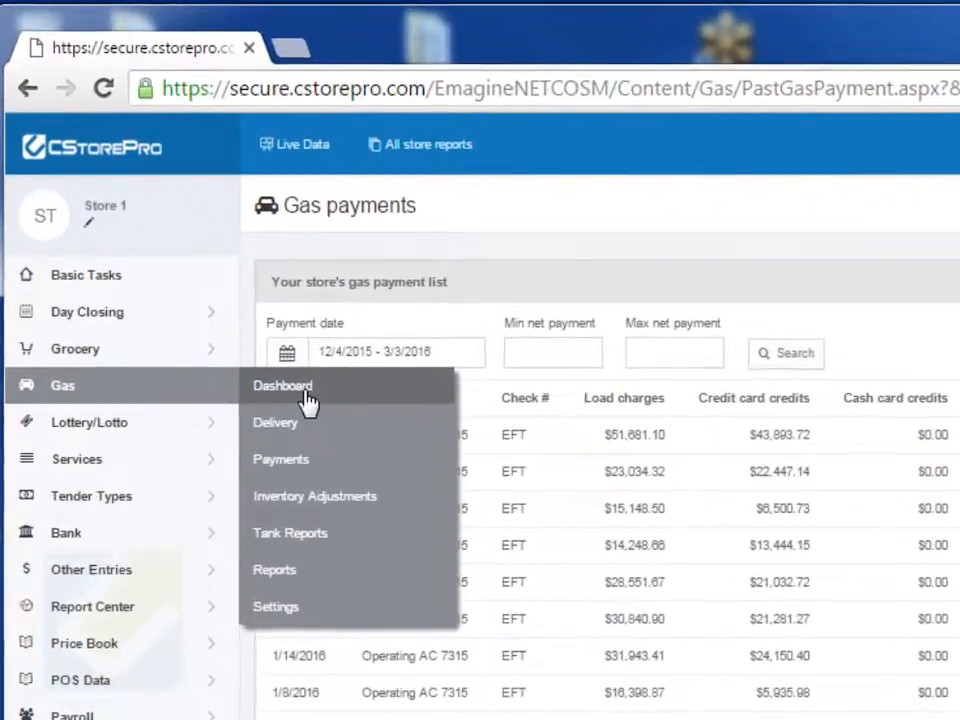
click(230, 296)
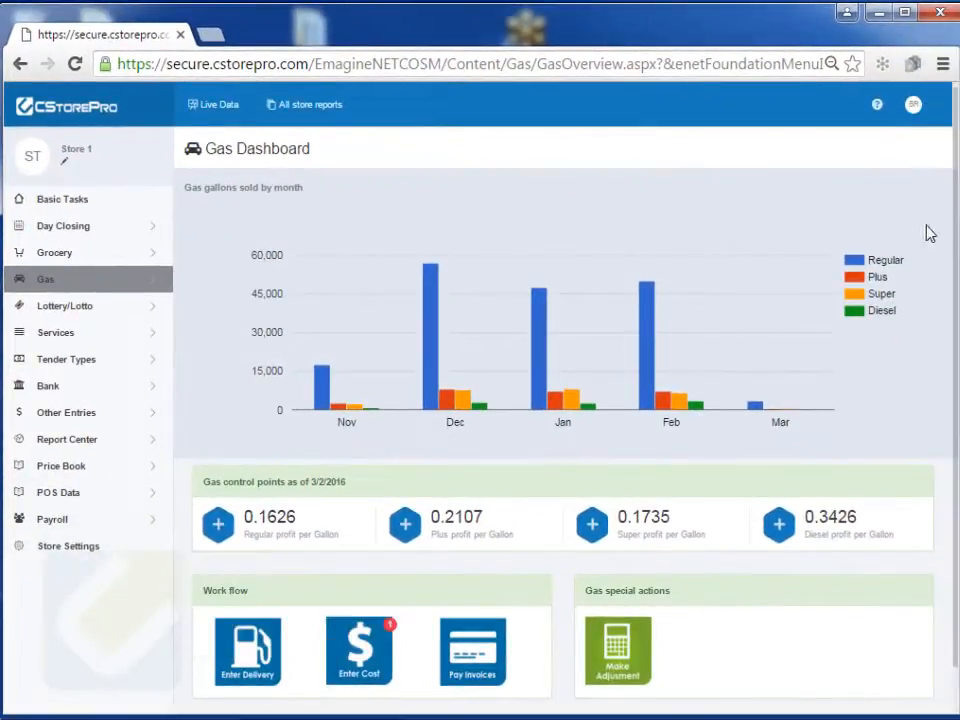
scroll(950, 232, down, 1)
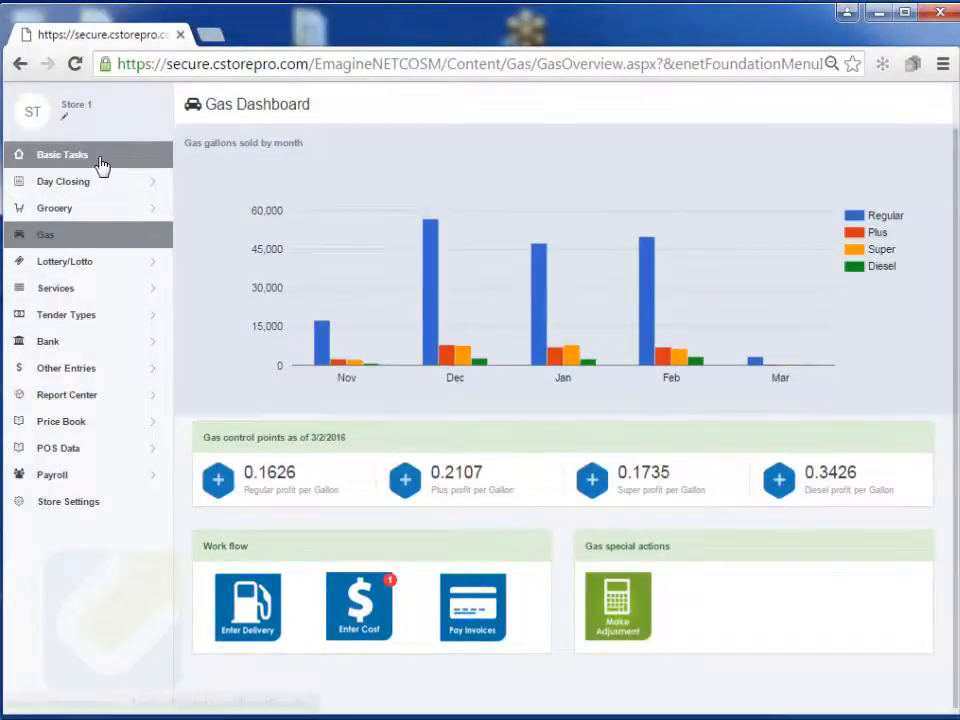
click(101, 161)
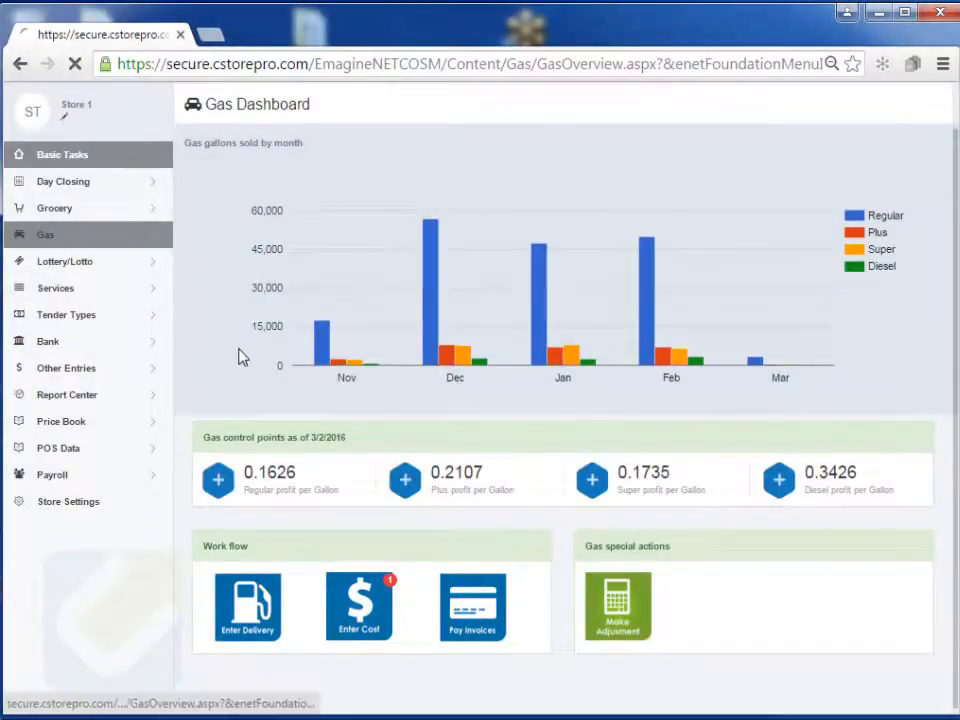